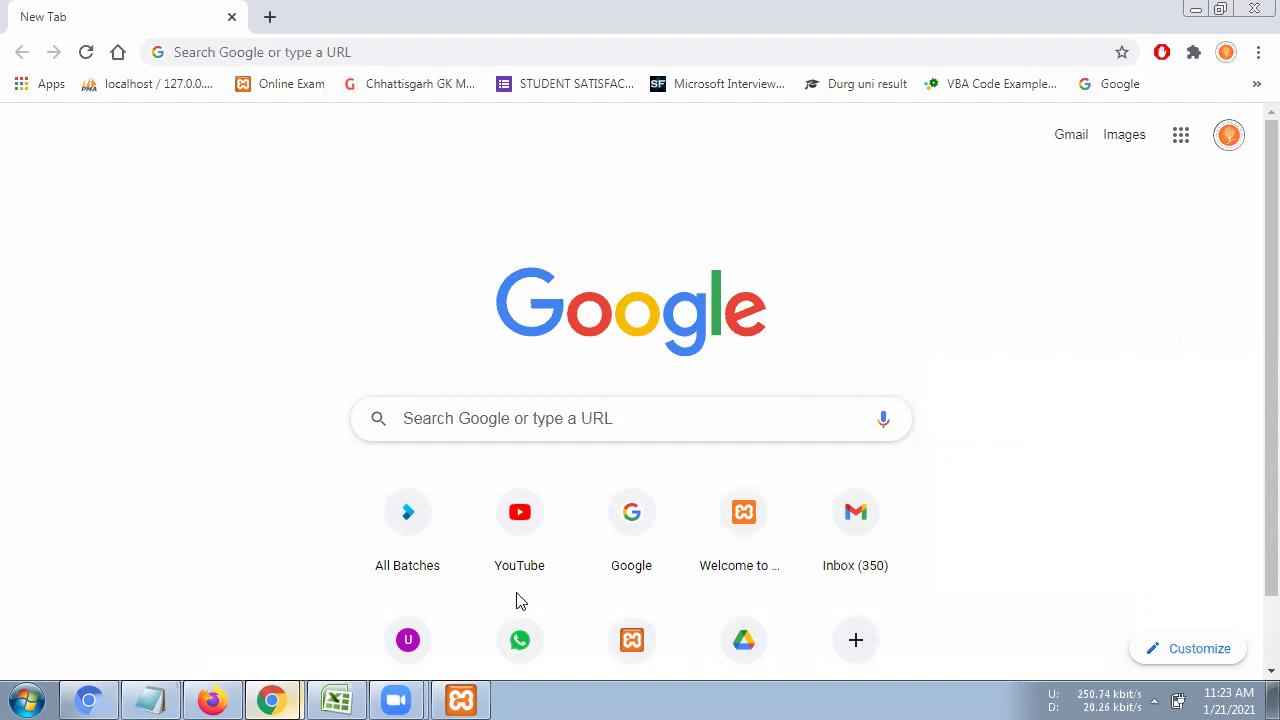
Check in the XAMPP Control Panel that Apache and MySQL are running and read the installation directory.
click(461, 700)
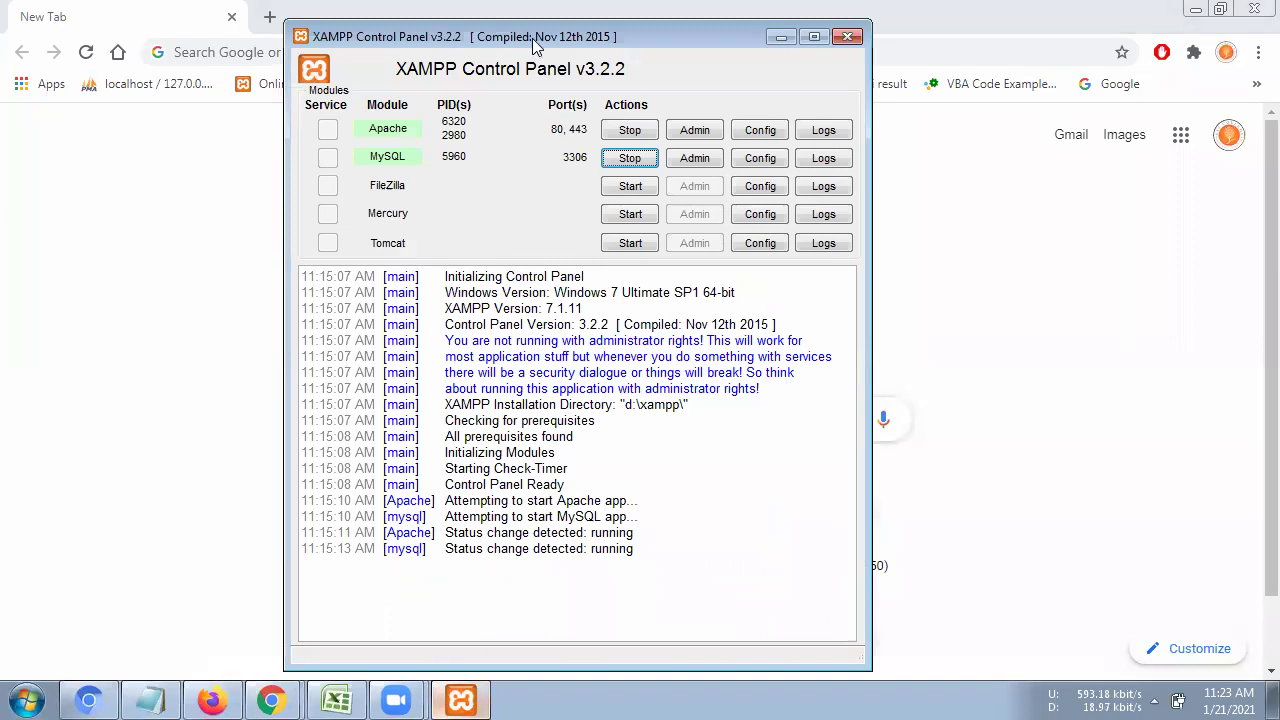
drag(532, 38, 922, 25)
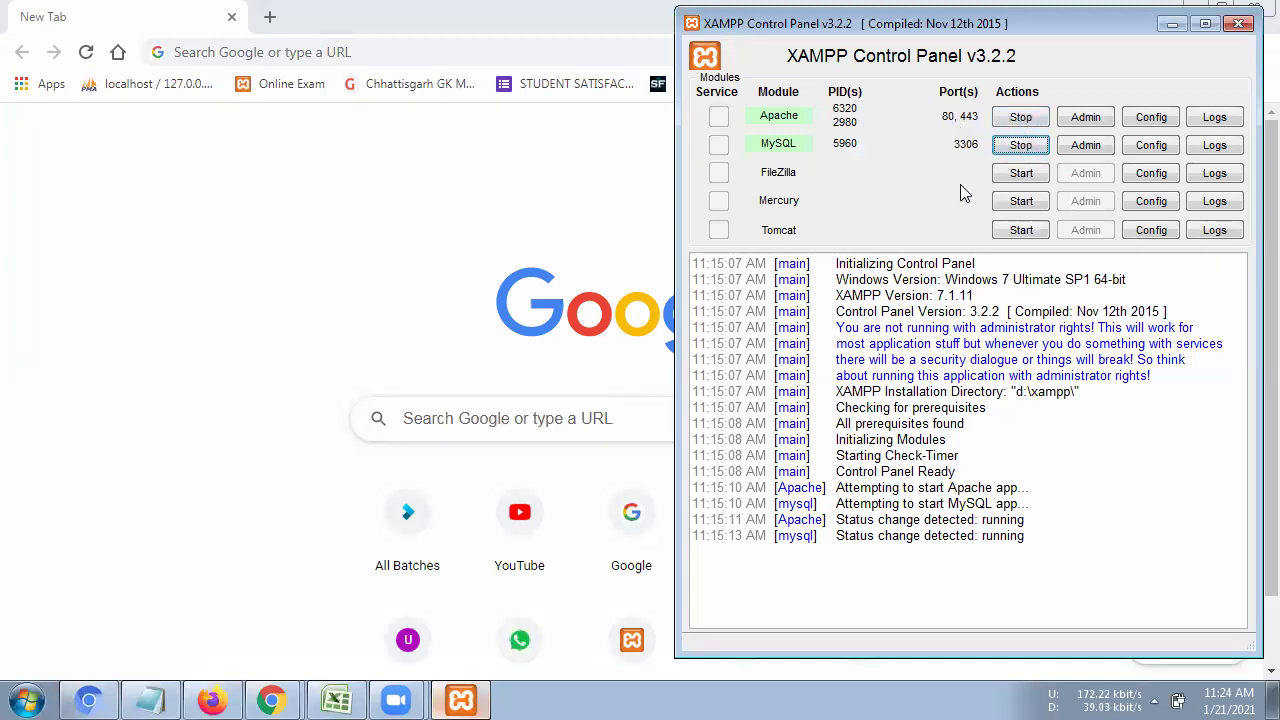
drag(831, 521, 1014, 531)
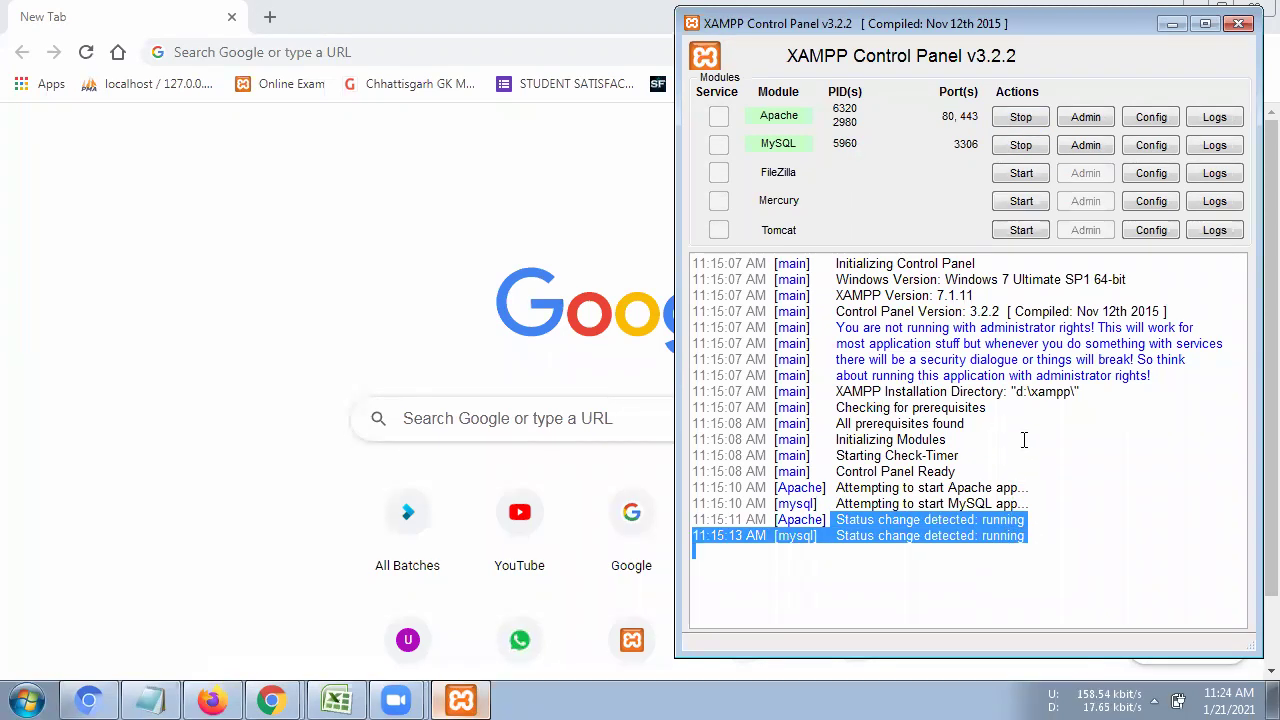
drag(1016, 392, 848, 392)
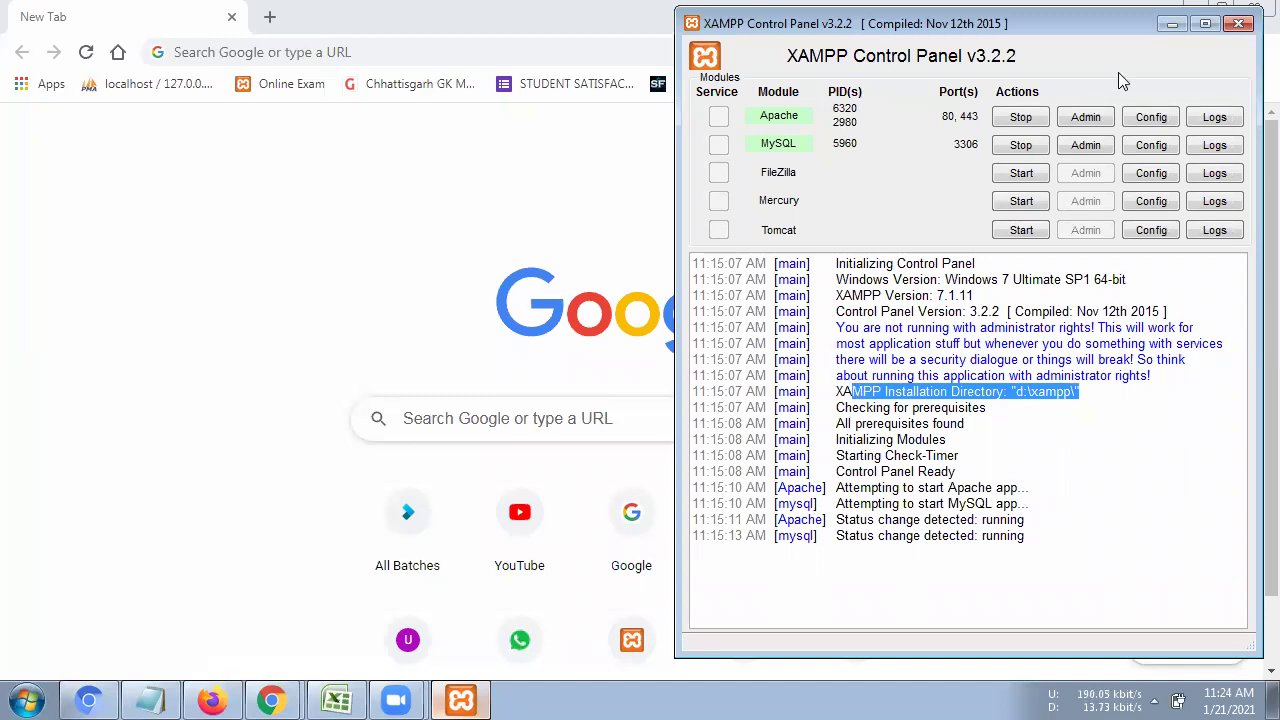
click(1173, 26)
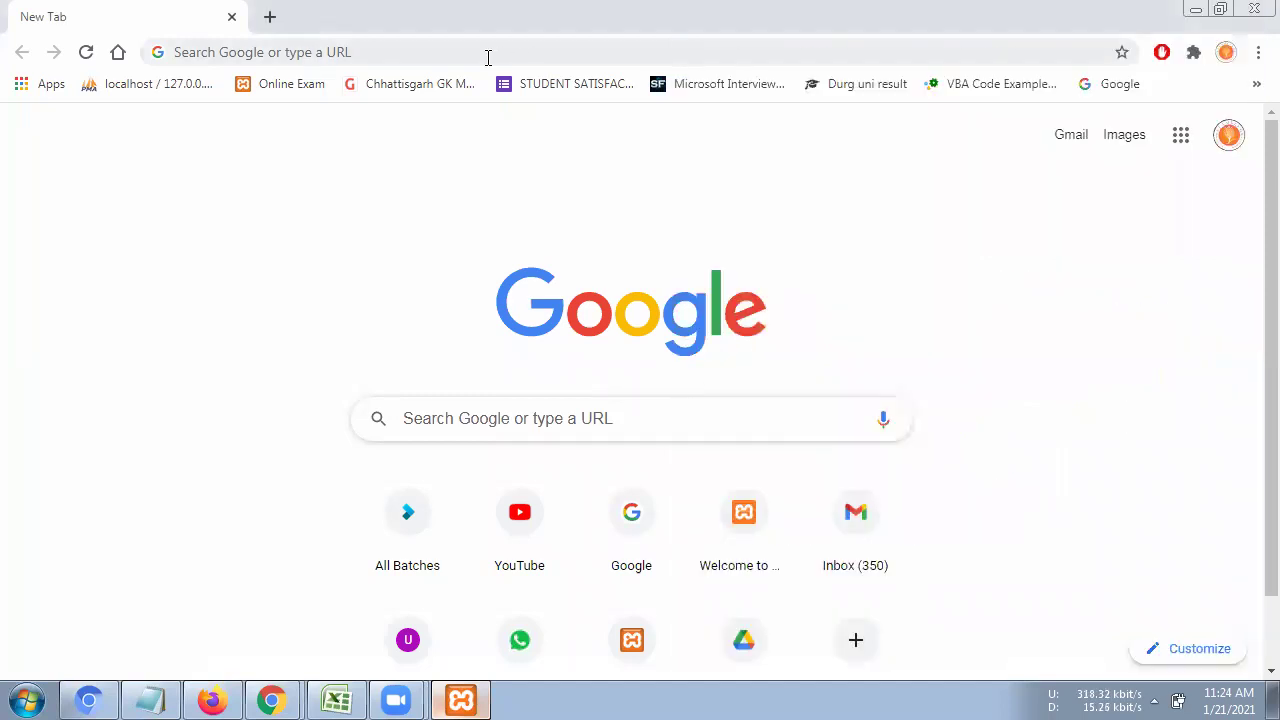
Load localhost in the browser, go to phpMyAdmin, and highlight the Database server heading.
click(409, 57)
text(localhost)
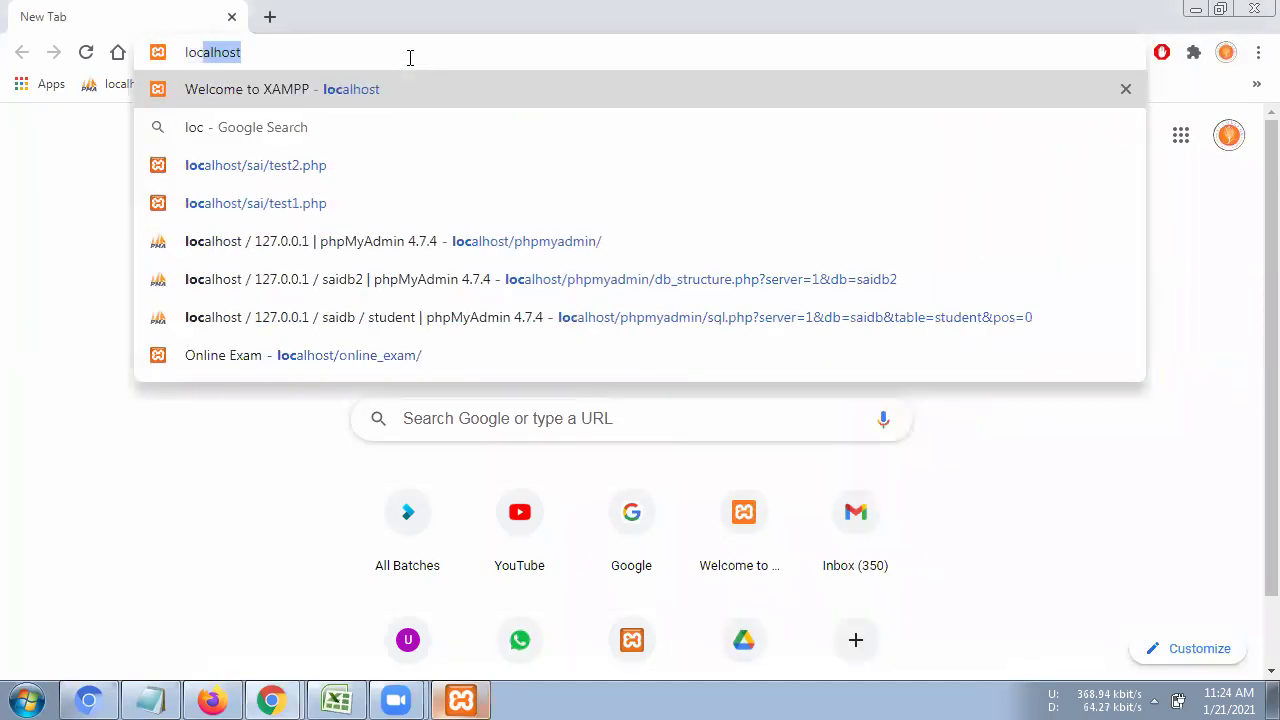
key(Return)
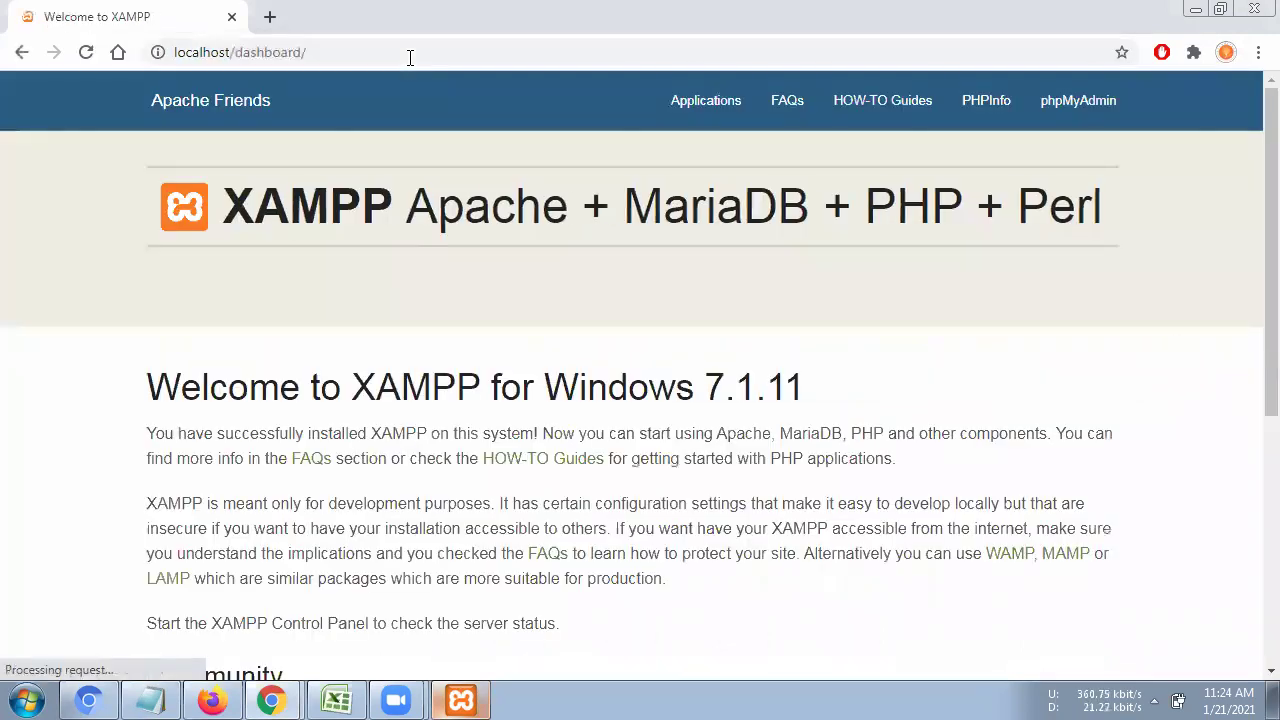
click(1077, 111)
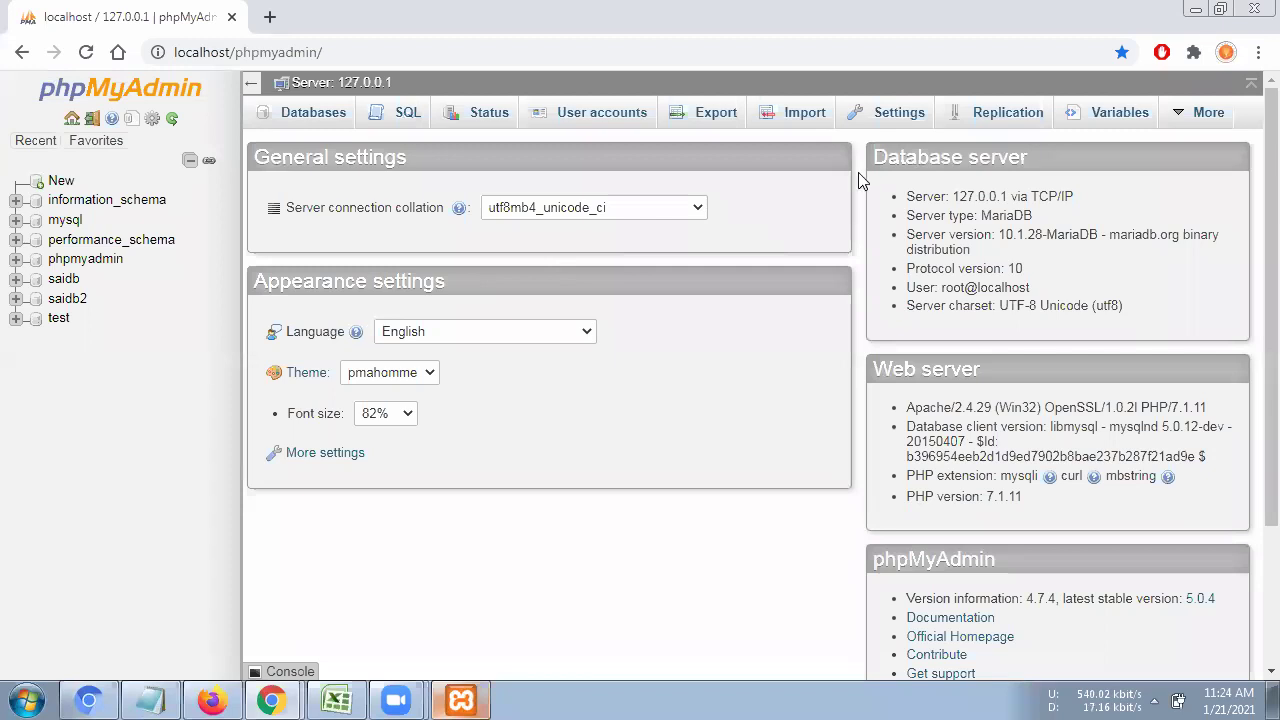
drag(875, 160, 1030, 166)
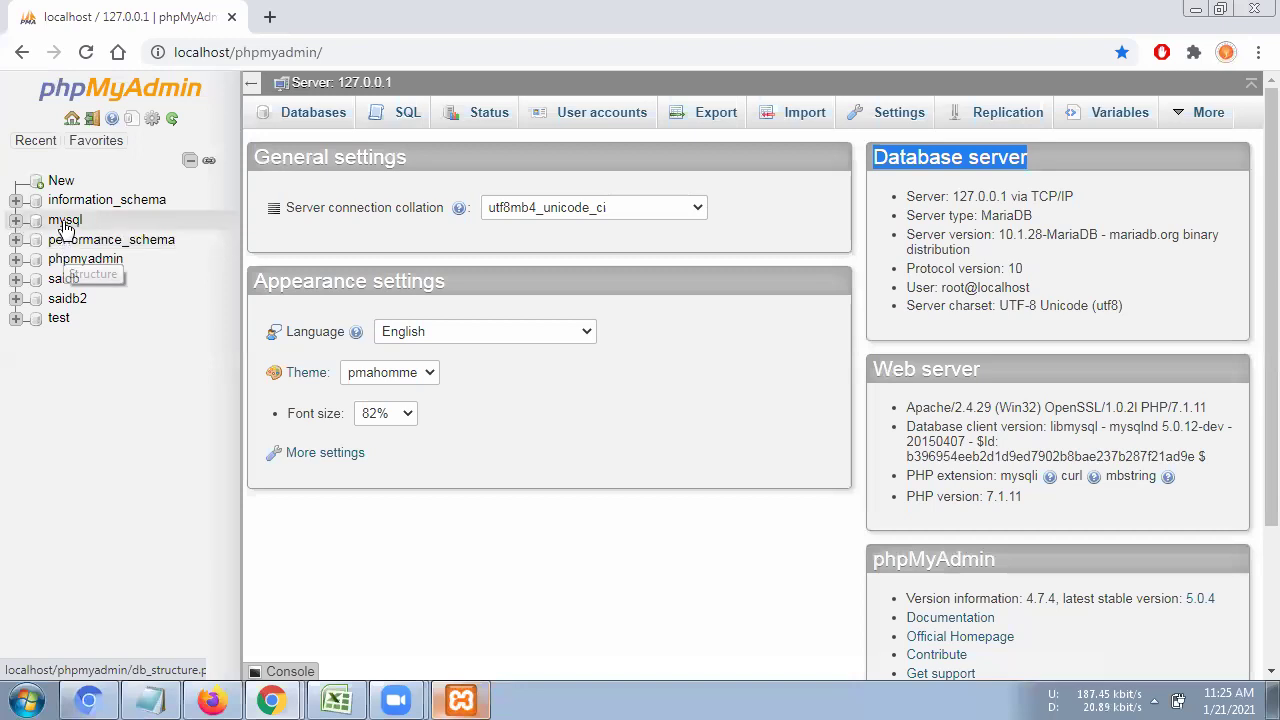
Look through the table list of the information_schema database and collapse its tree afterward.
click(88, 204)
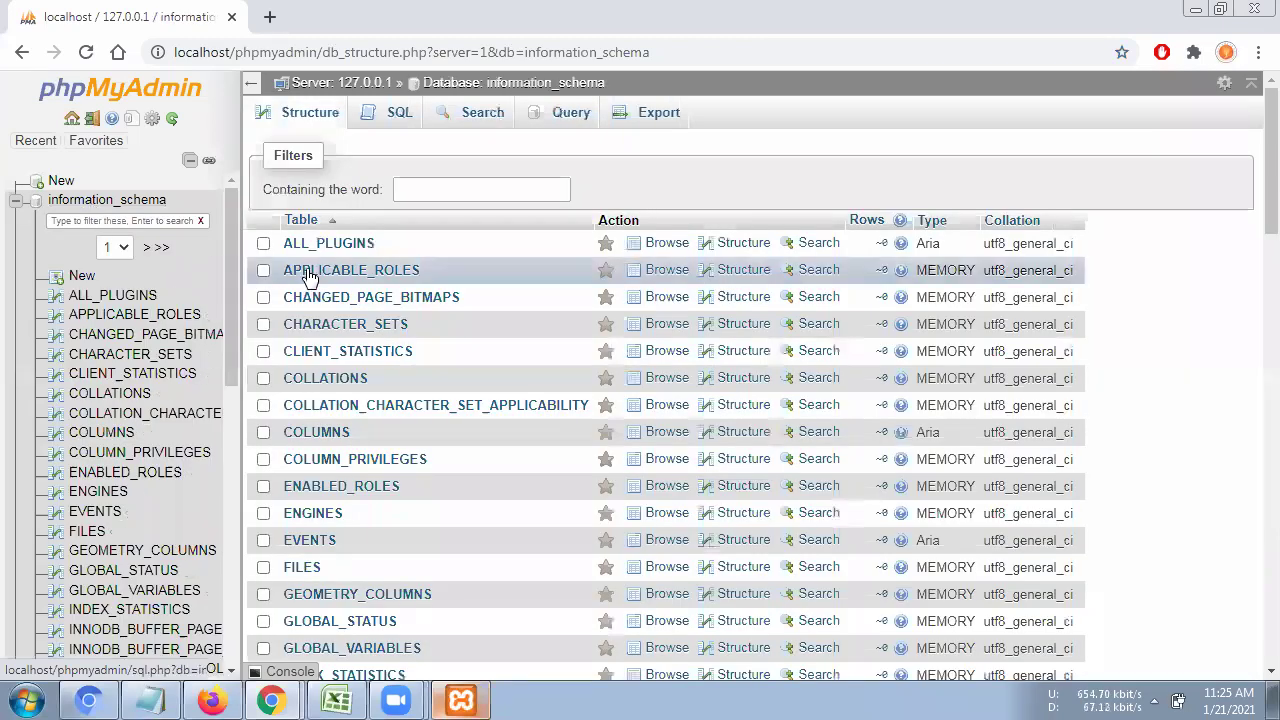
scroll(338, 309, down, 3)
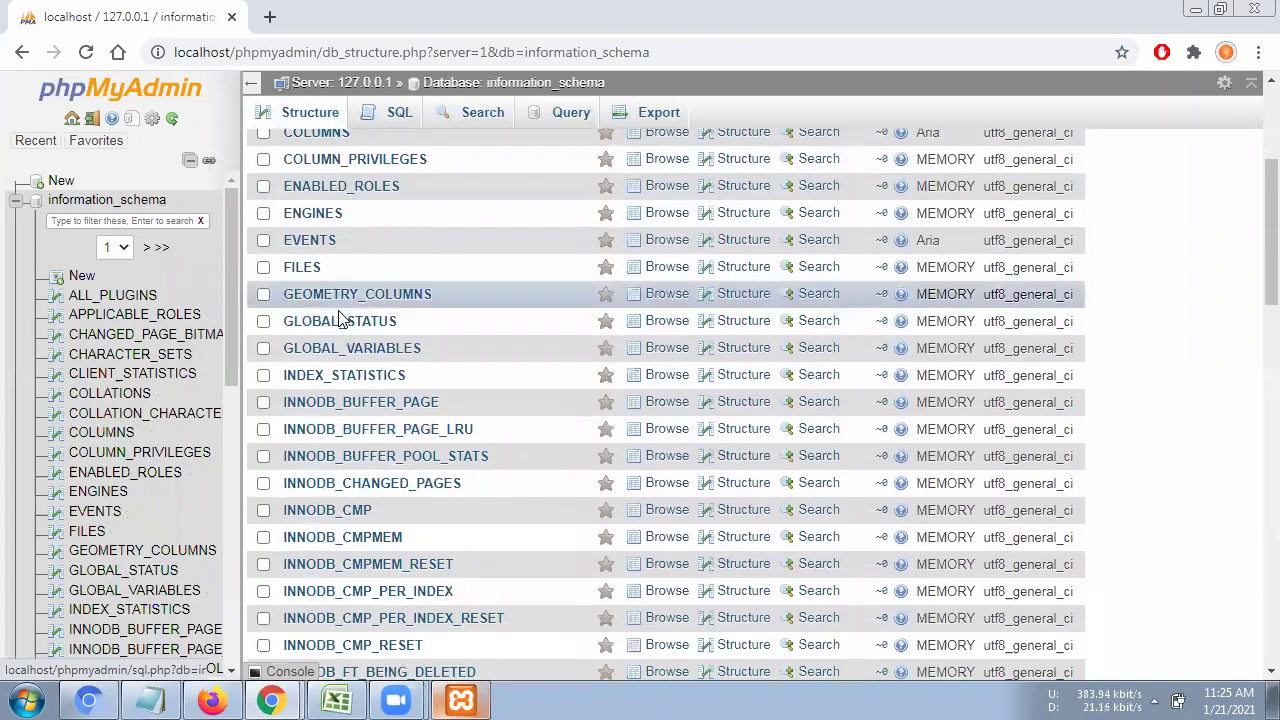
scroll(340, 326, down, 7)
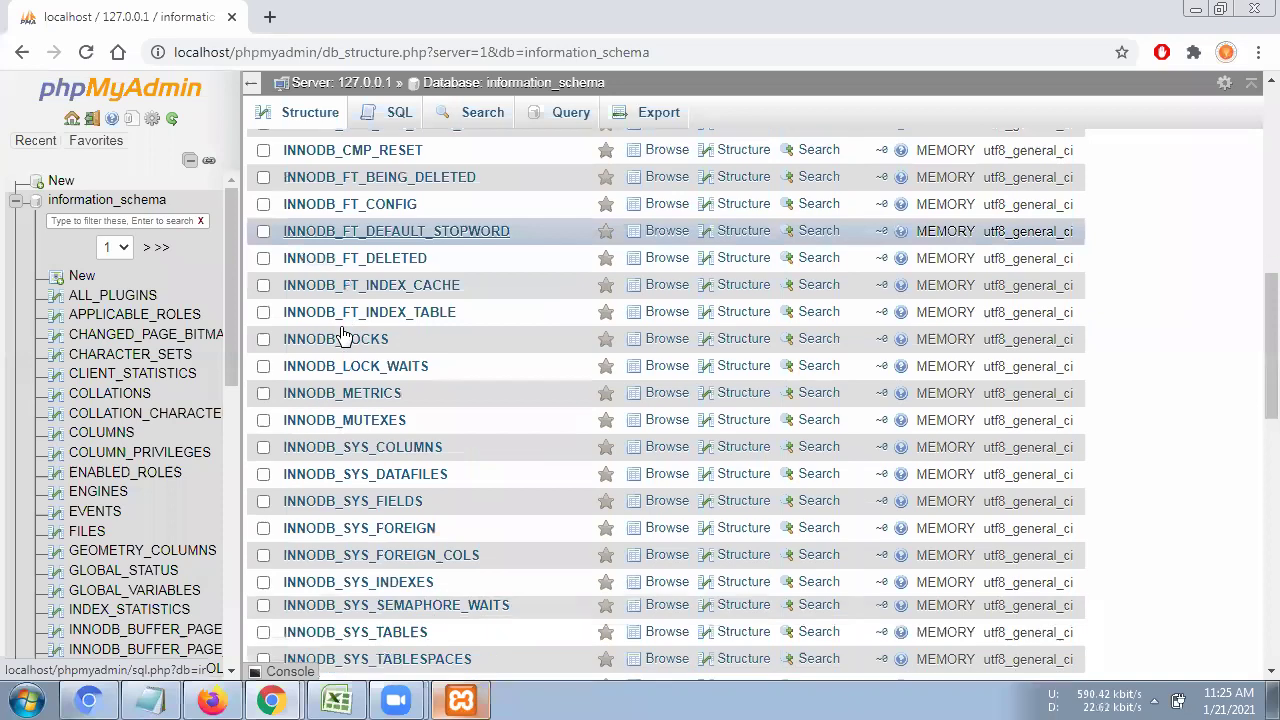
scroll(340, 326, down, 5)
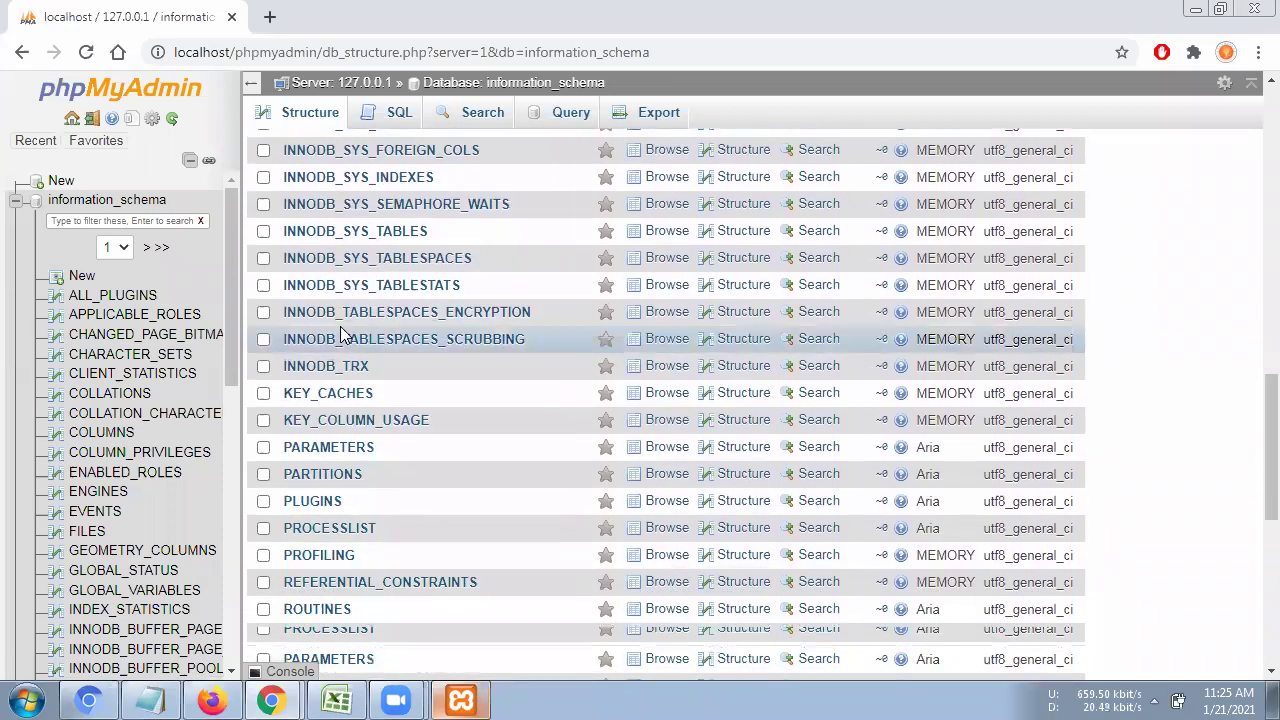
scroll(340, 335, down, 3)
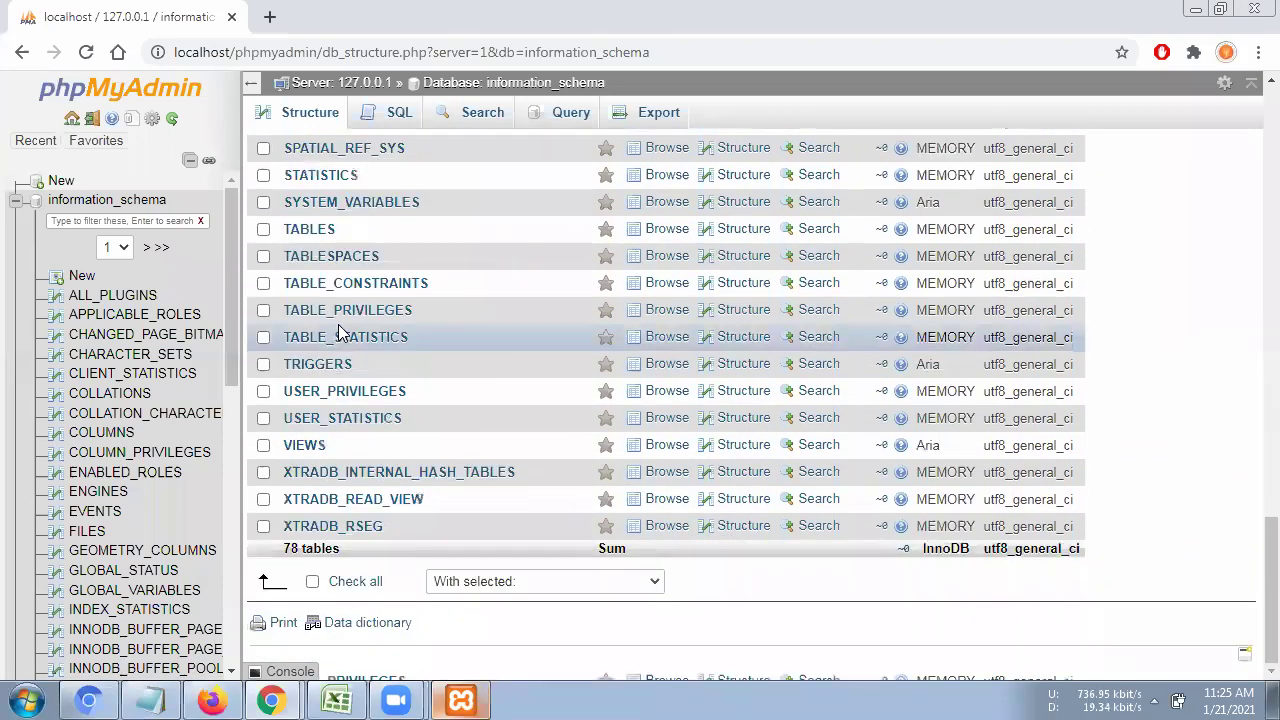
scroll(338, 334, up, 2)
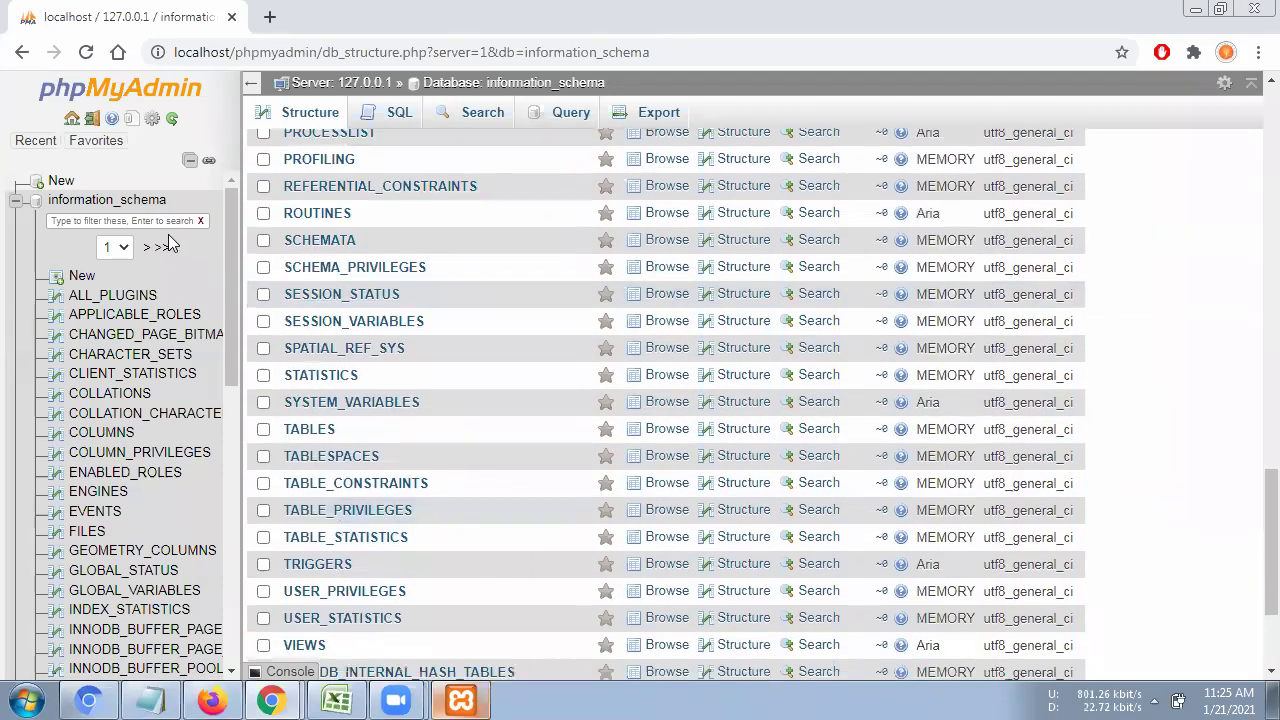
click(16, 200)
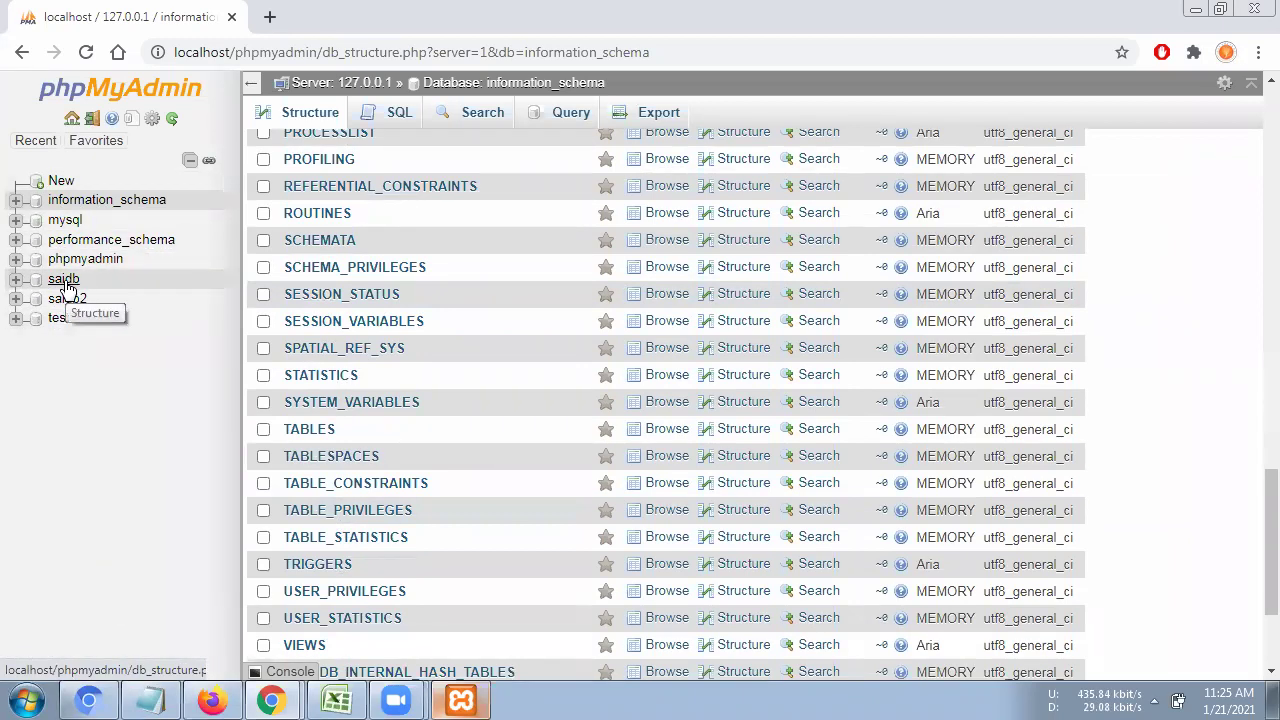
View the structure of the saidb database and collapse its tree.
click(64, 282)
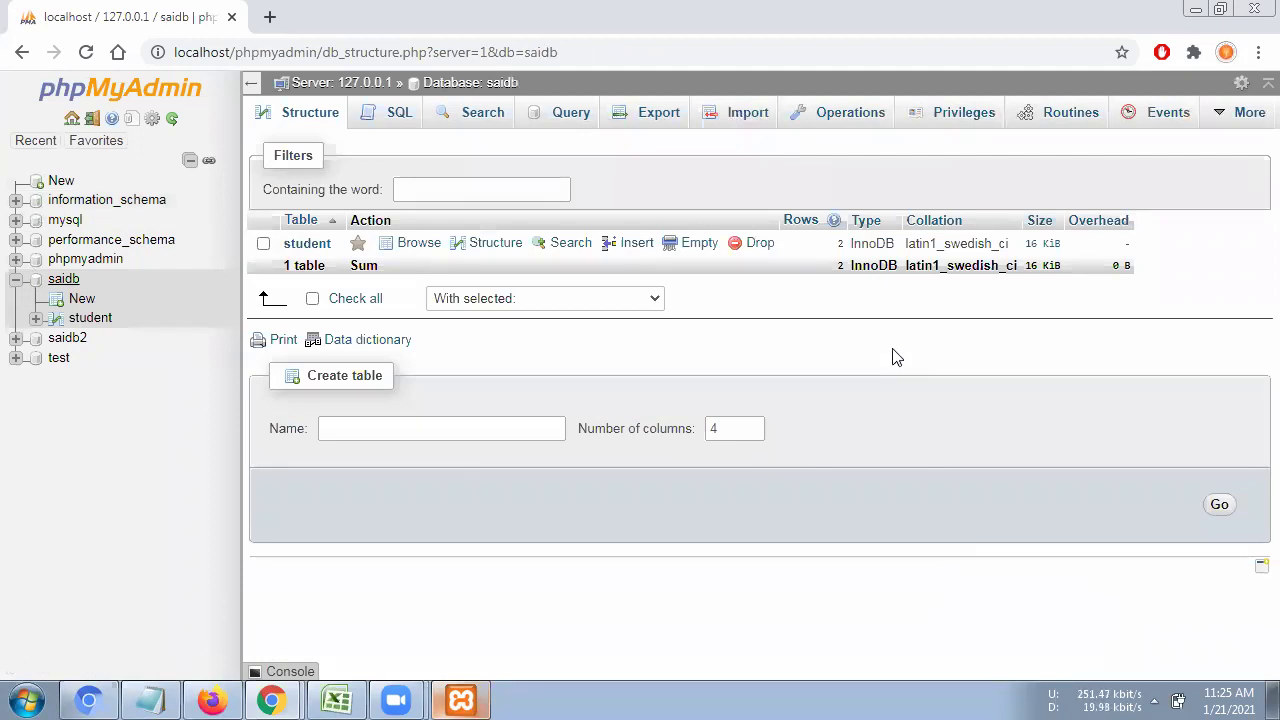
click(15, 280)
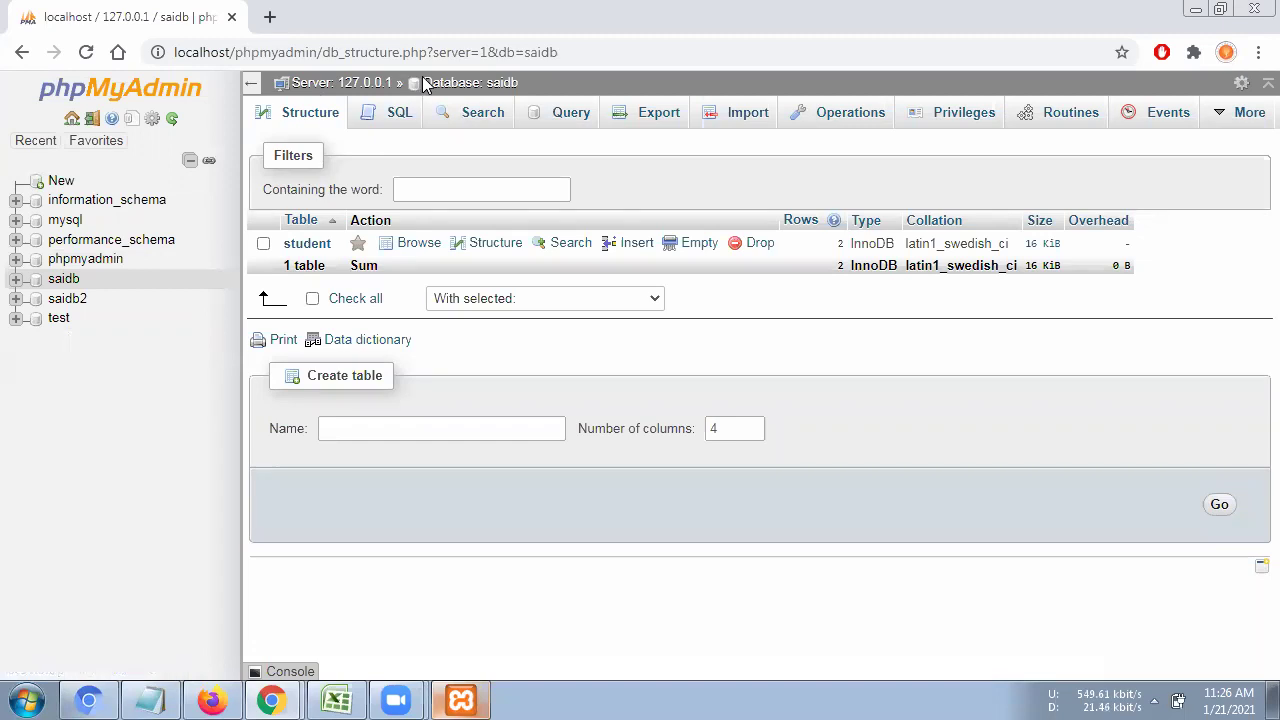
mouse_move(432, 88)
mouse_down()
mouse_move(452, 88)
mouse_move(430, 82)
mouse_up()
Switch to Excel and bring up the PGDCA.xlsx workbook with the student list.
click(26, 697)
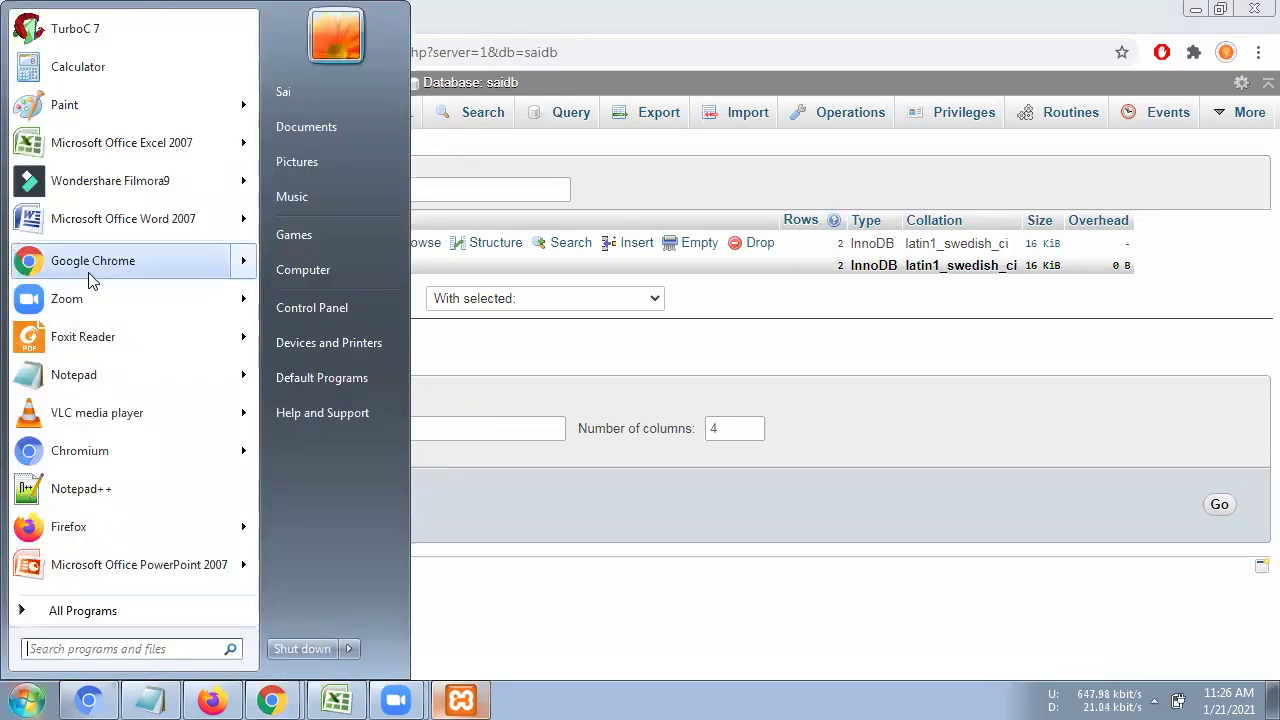
click(128, 148)
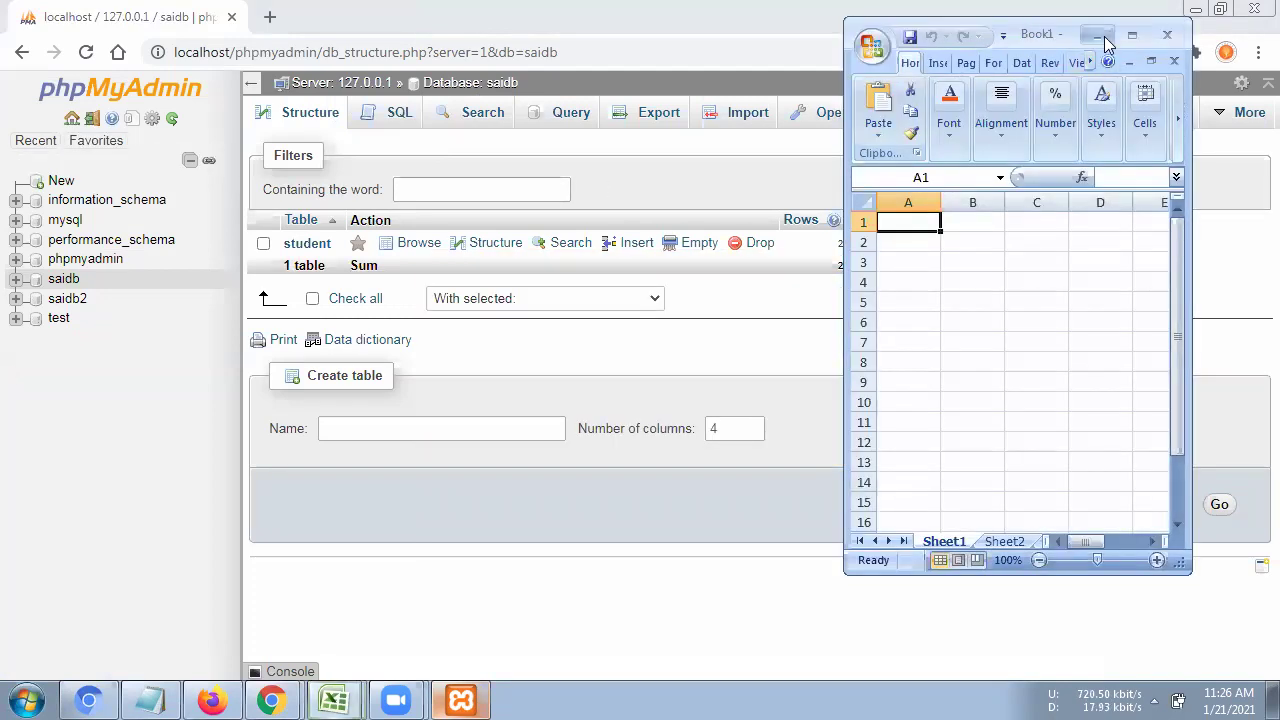
click(1102, 35)
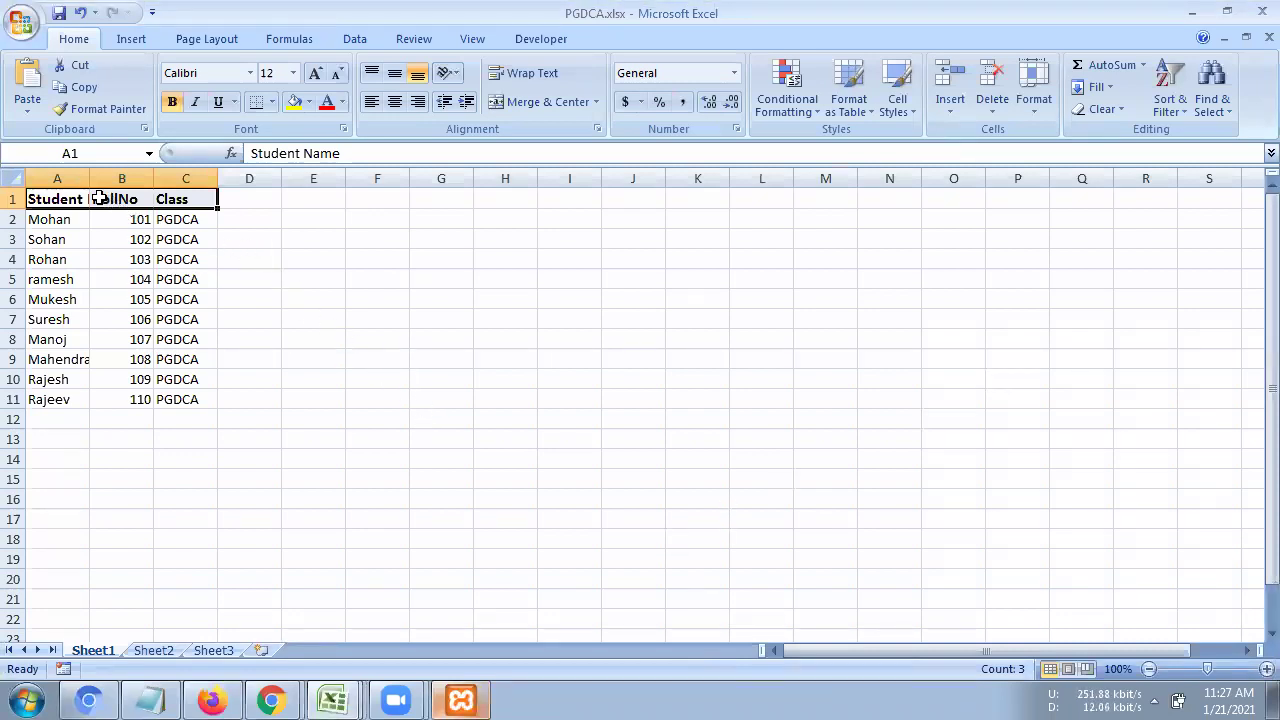
Widen columns A to C of the student table.
drag(69, 197, 177, 397)
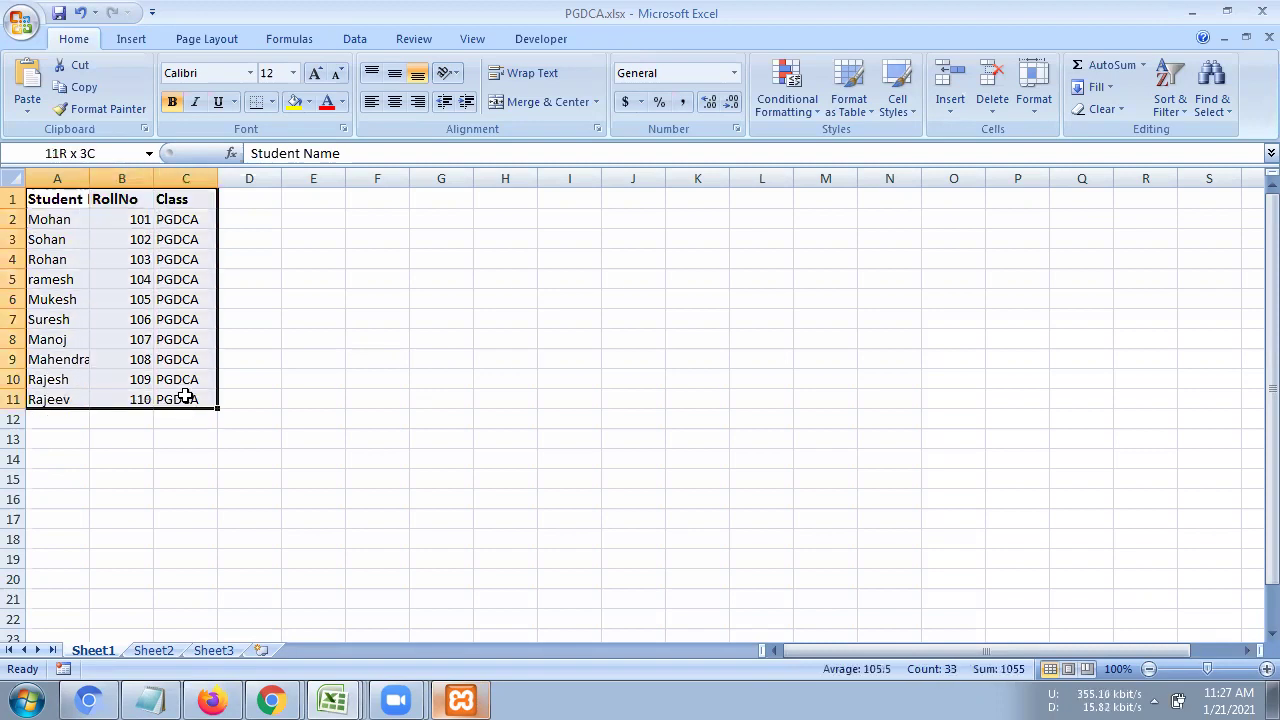
drag(90, 178, 365, 184)
drag(86, 200, 285, 397)
click(285, 397)
Apply all borders to the student table in A1:C11, enlarge its font to size 18, and widen the RollNo column.
click(271, 102)
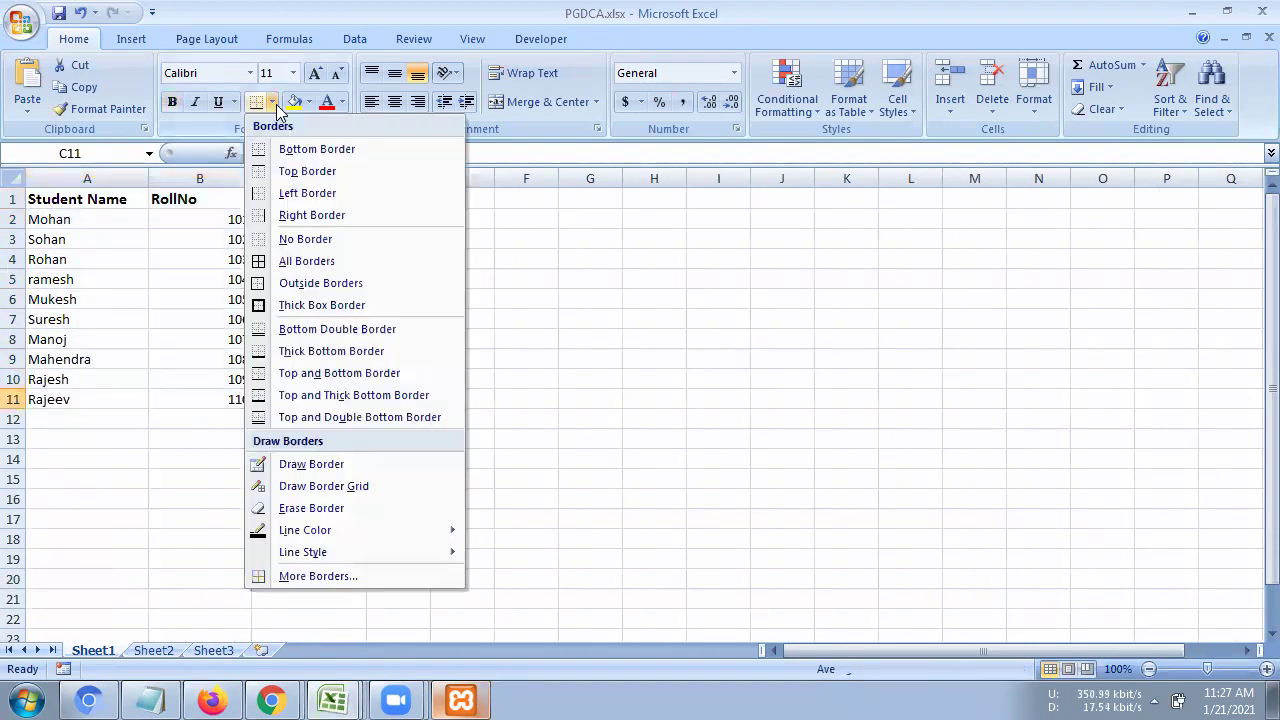
click(92, 200)
drag(92, 200, 266, 394)
click(271, 102)
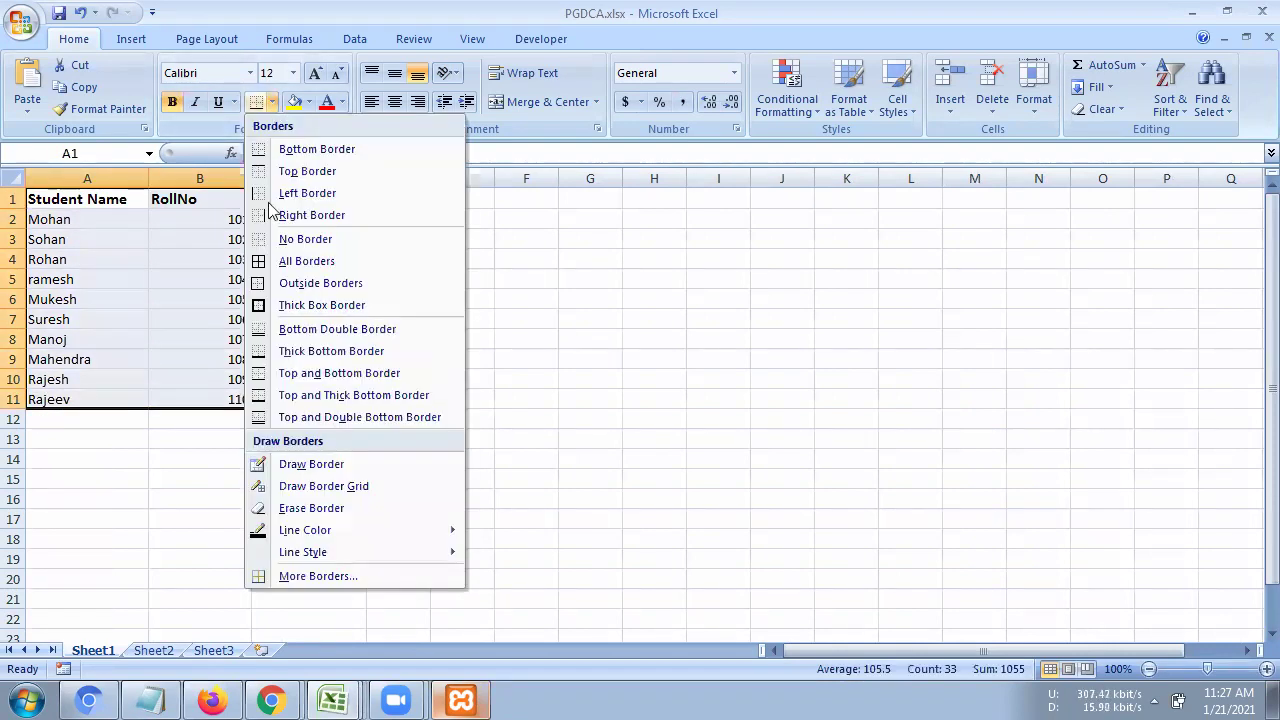
click(272, 261)
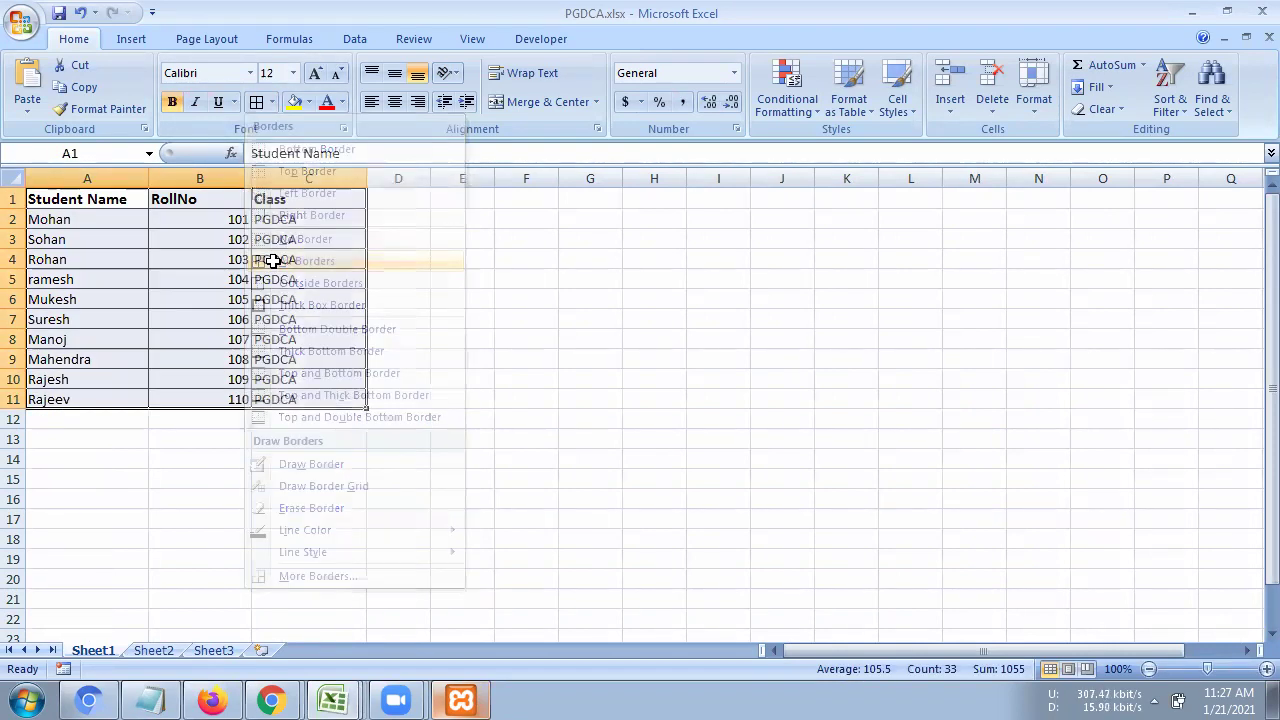
click(313, 73)
drag(251, 178, 281, 178)
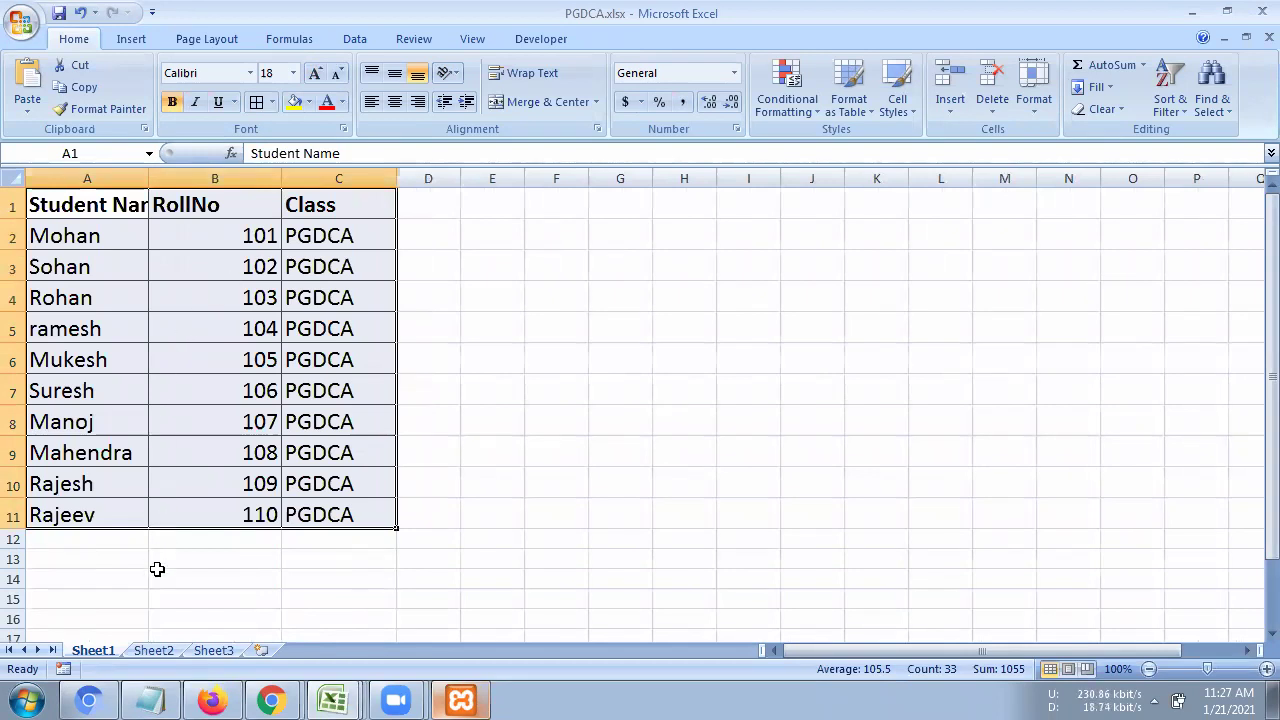
Copy the student table A1:C11 to cell G1 and widen the copy's Student Name and RollNo columns.
right_click(106, 197)
click(185, 236)
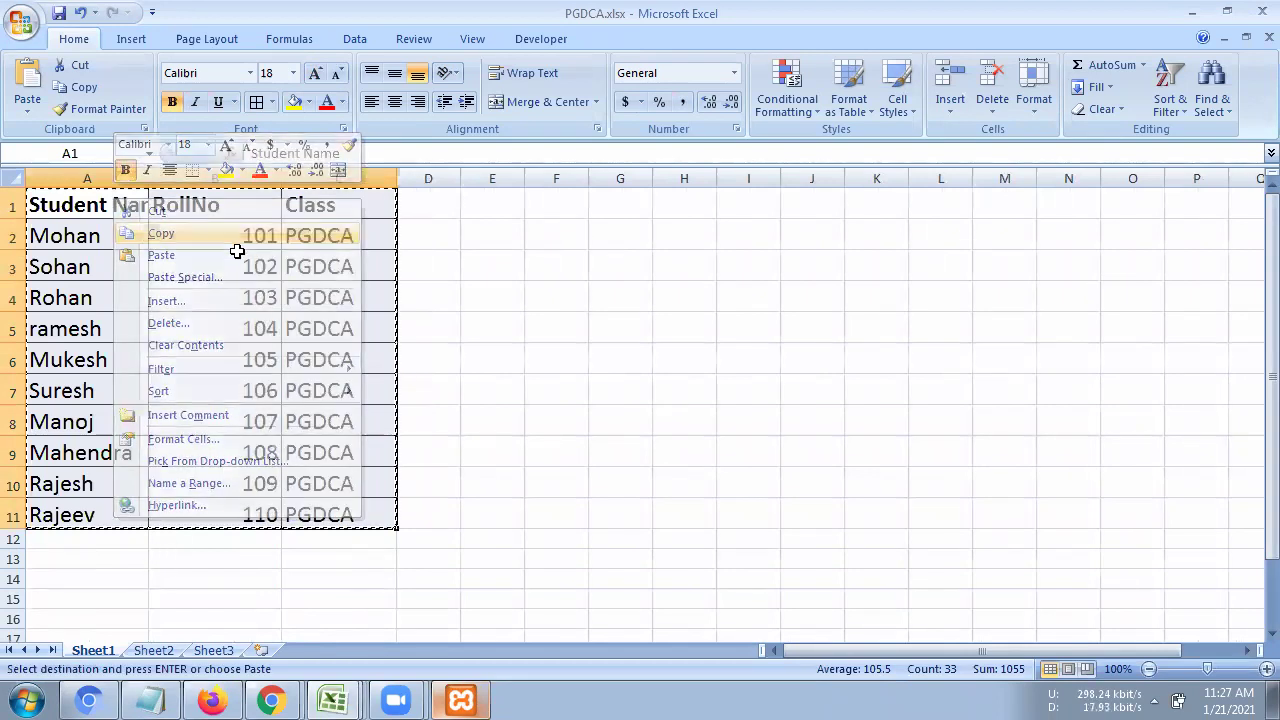
right_click(631, 211)
click(686, 268)
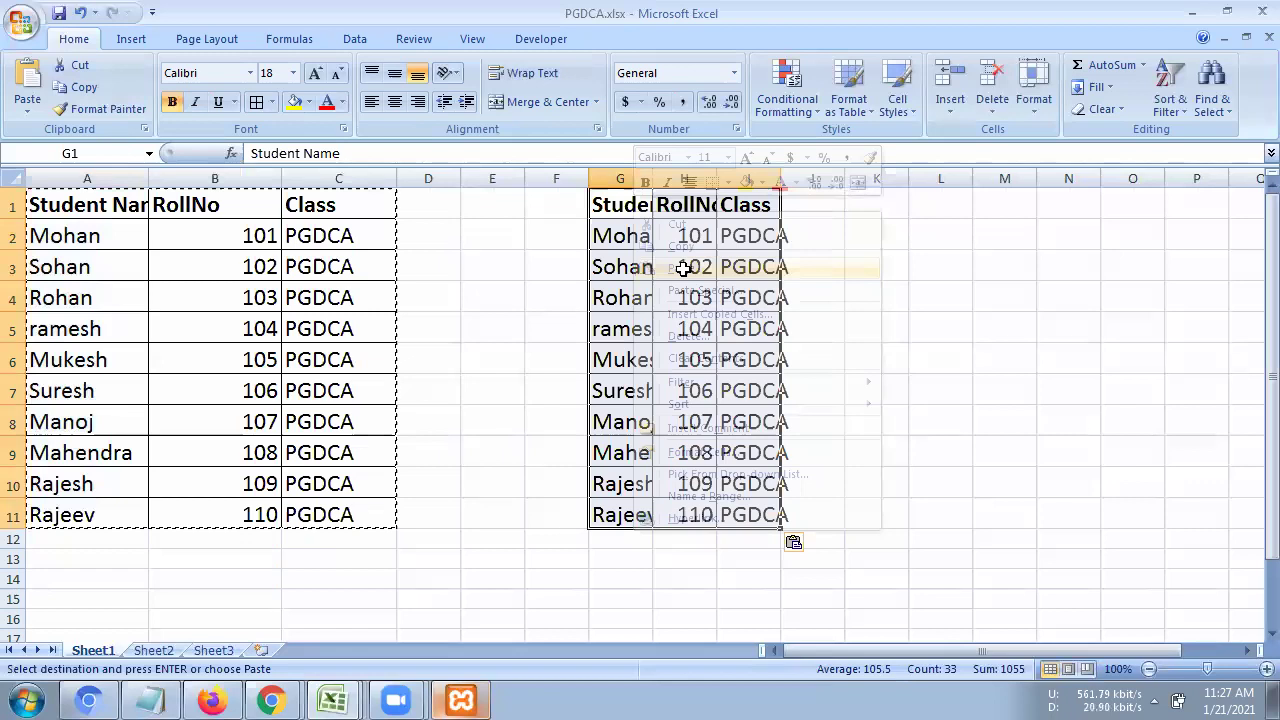
drag(652, 178, 861, 178)
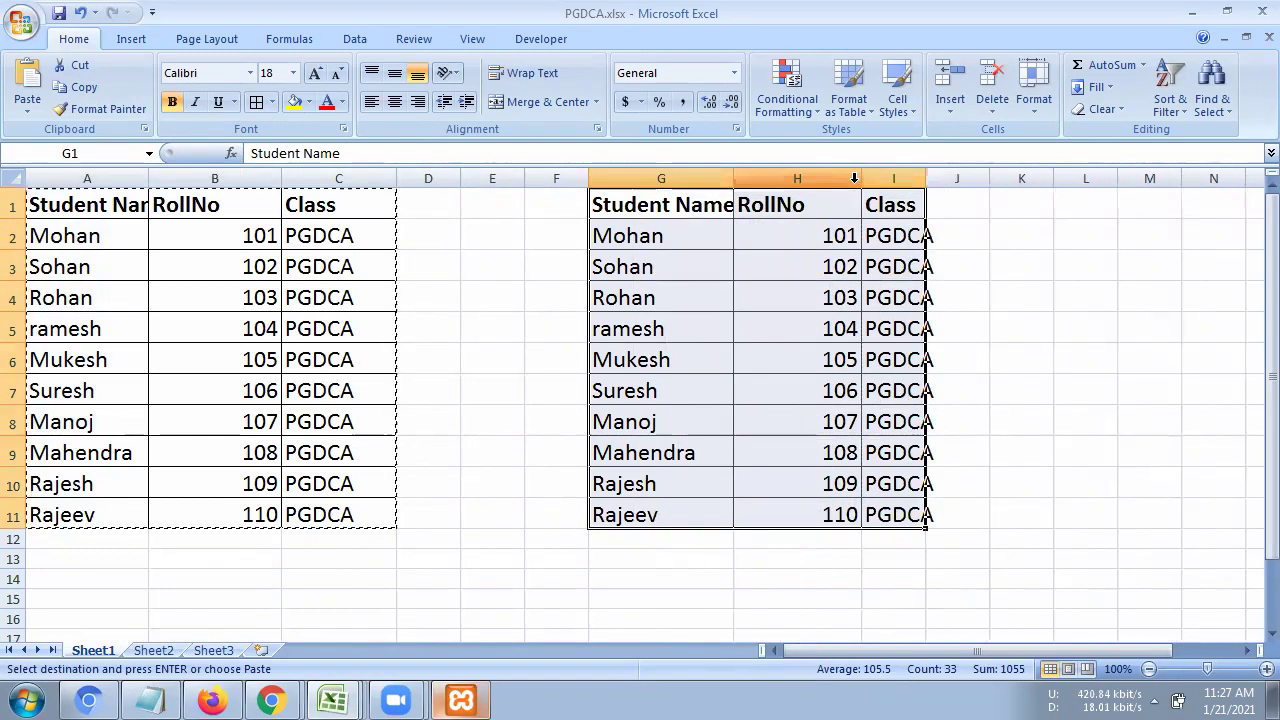
Delete the Student Name column from the copied table and widen its Class column.
click(676, 180)
right_click(676, 180)
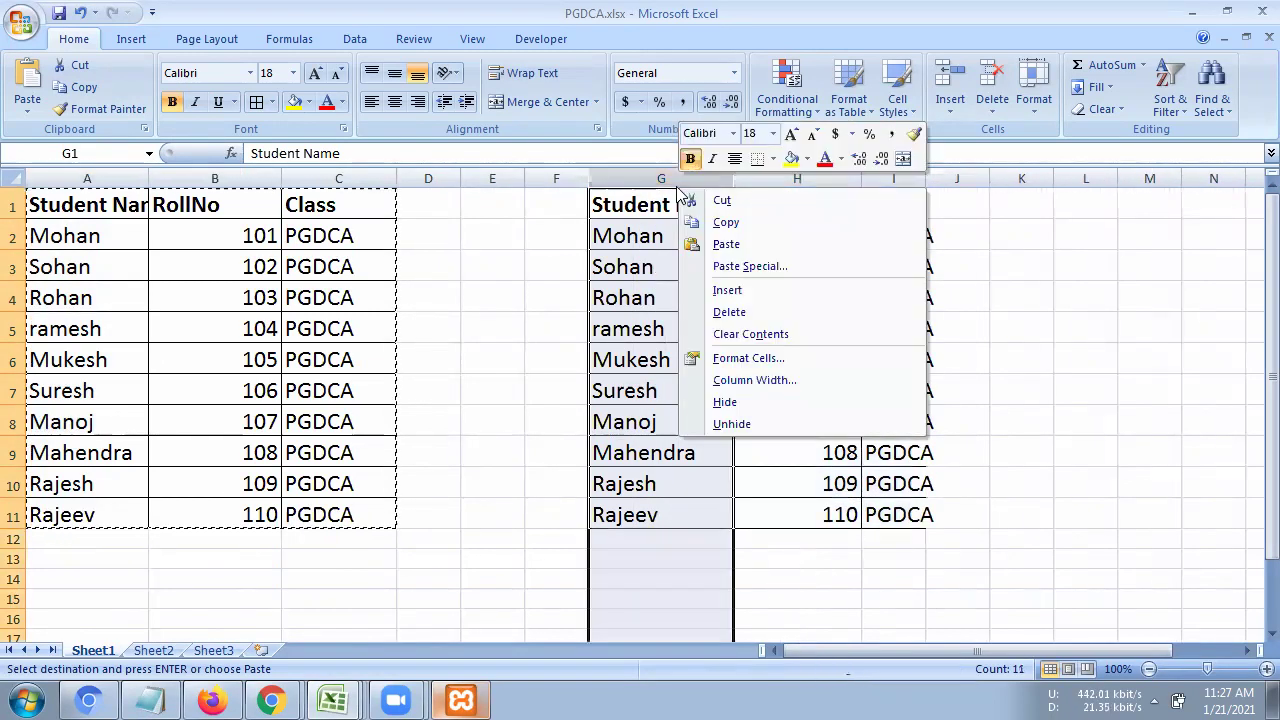
click(712, 310)
click(719, 352)
drag(780, 178, 883, 178)
Highlight the original student table and its two-column copy in G1:H11 to compare them.
drag(106, 203, 302, 430)
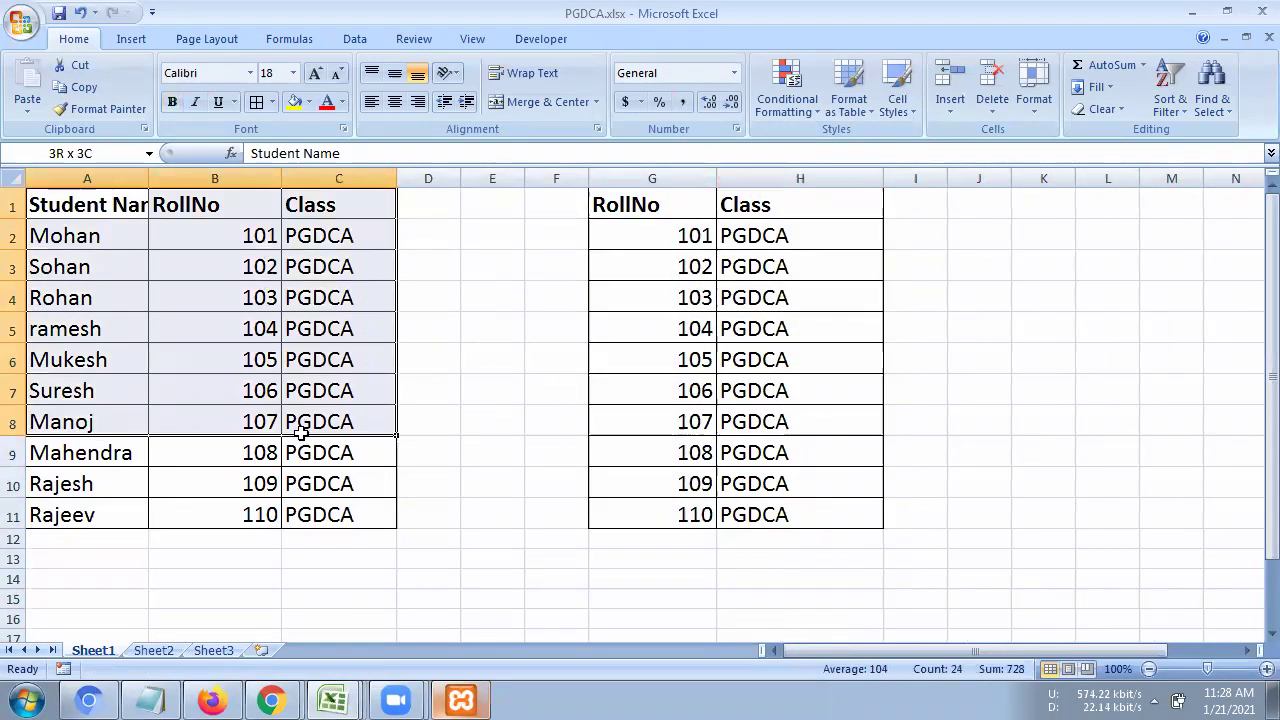
drag(643, 205, 777, 506)
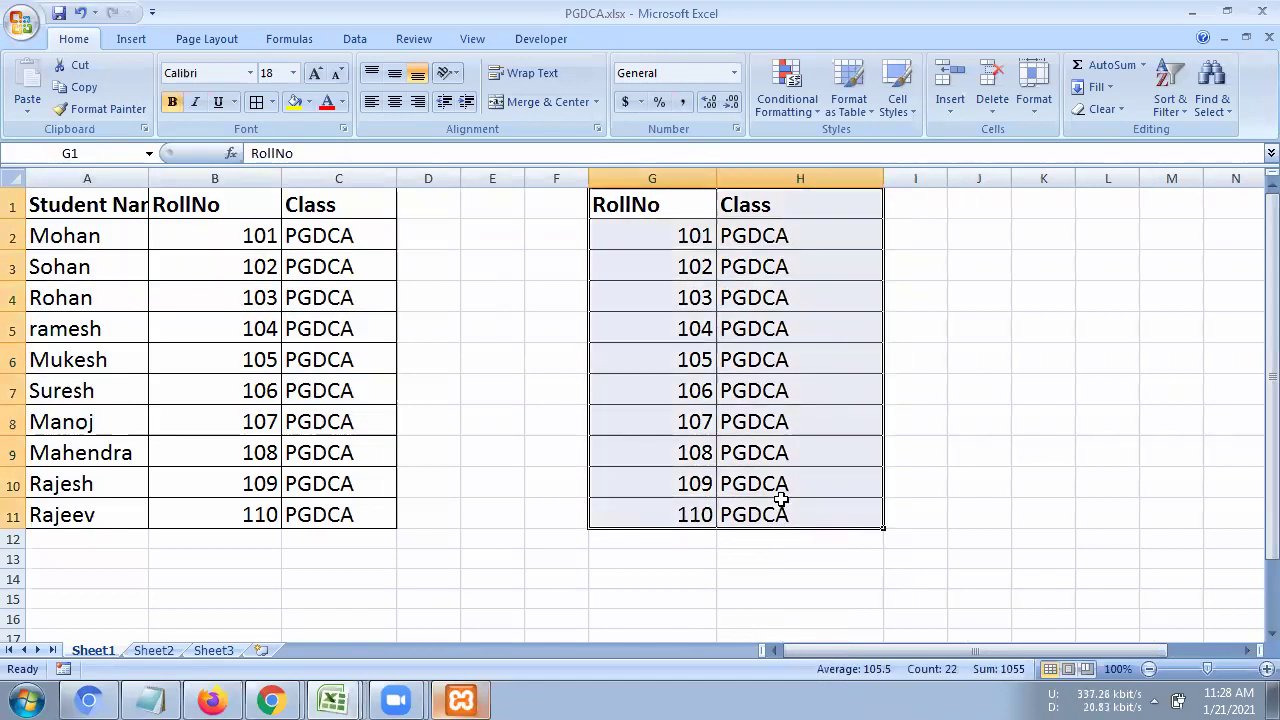
drag(120, 200, 766, 532)
click(663, 601)
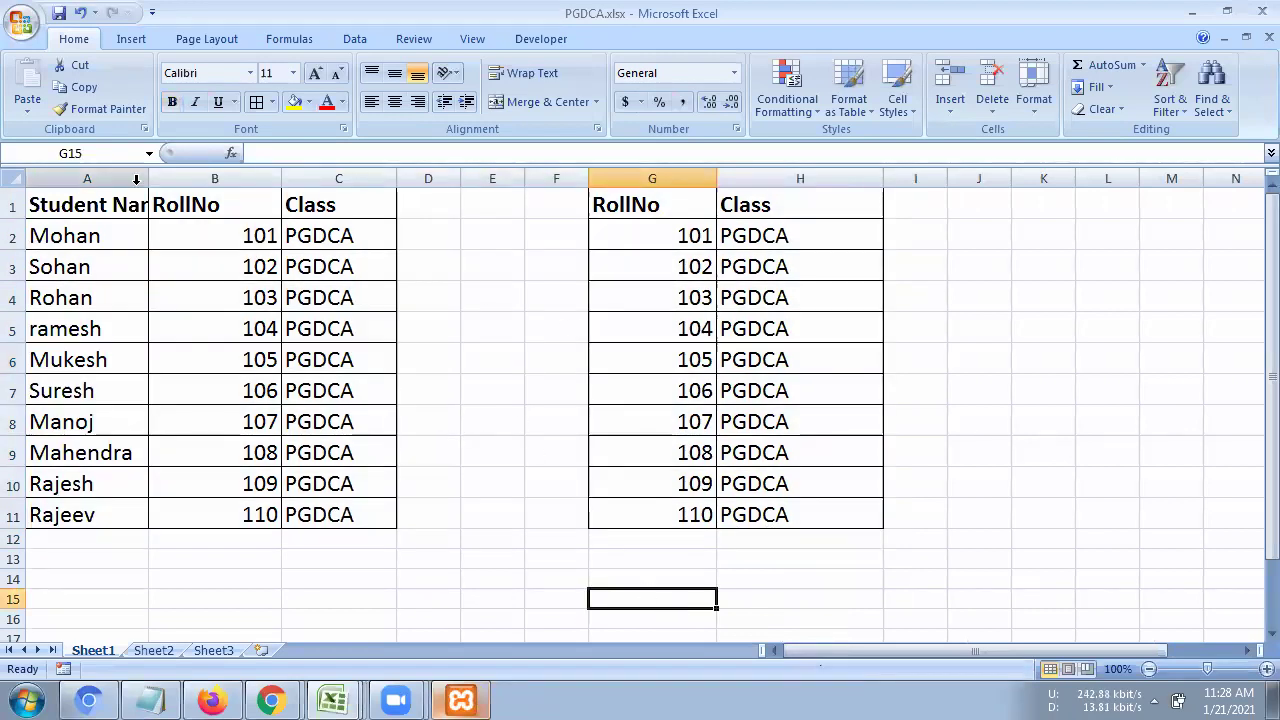
Highlight the first three student records one after another, across columns A to C in rows 2 to 4.
drag(31, 230, 340, 237)
drag(89, 257, 338, 262)
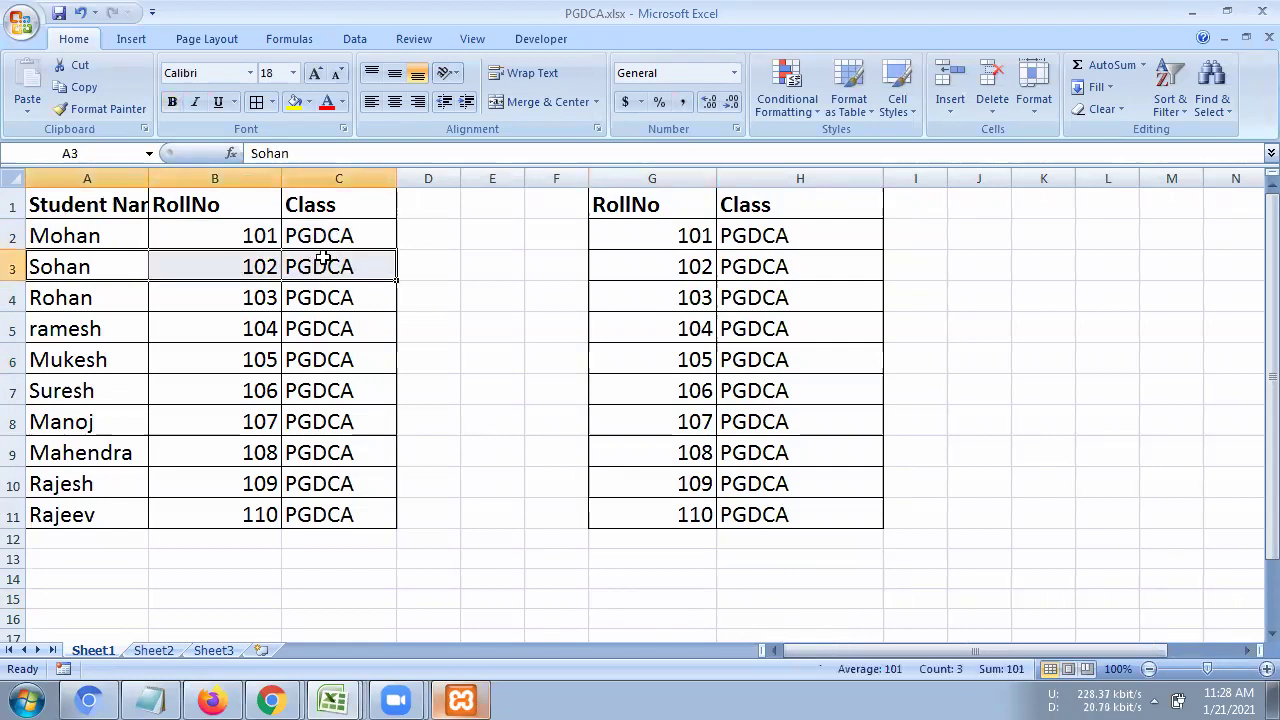
drag(86, 290, 337, 289)
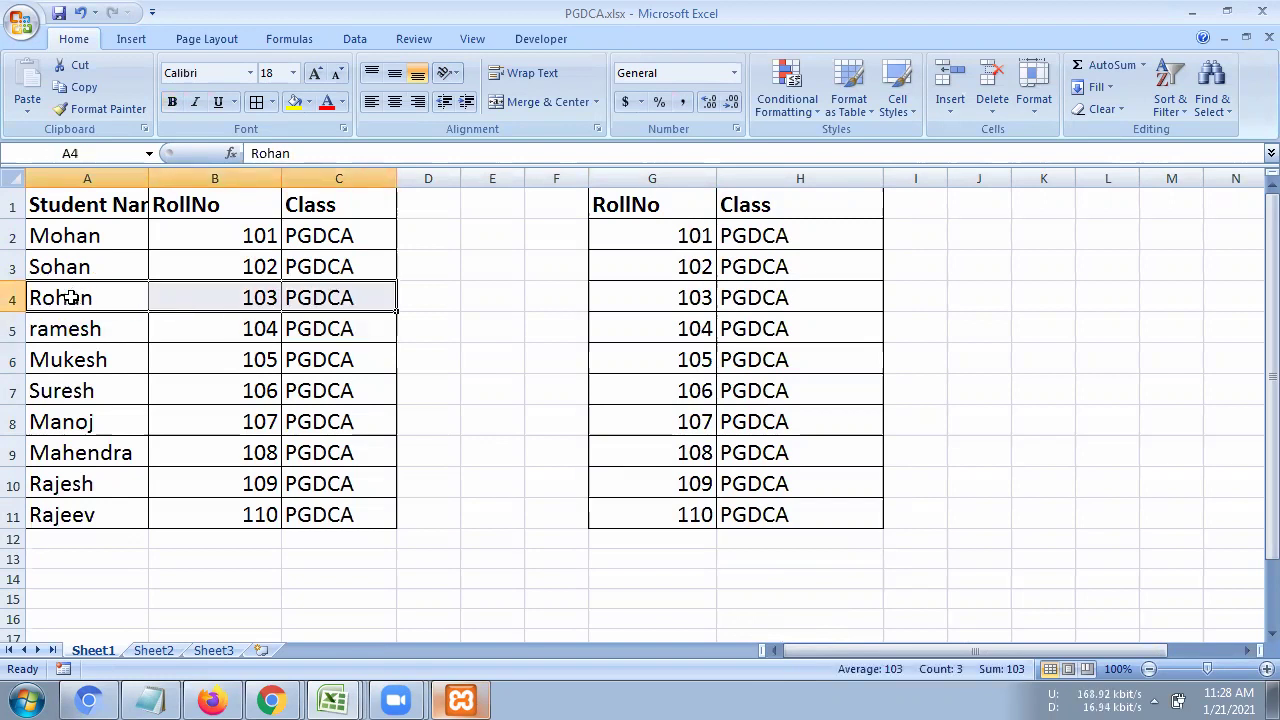
Highlight the student records in rows 5 to 7 one after another, across columns A to C.
drag(107, 328, 343, 331)
drag(88, 374, 306, 360)
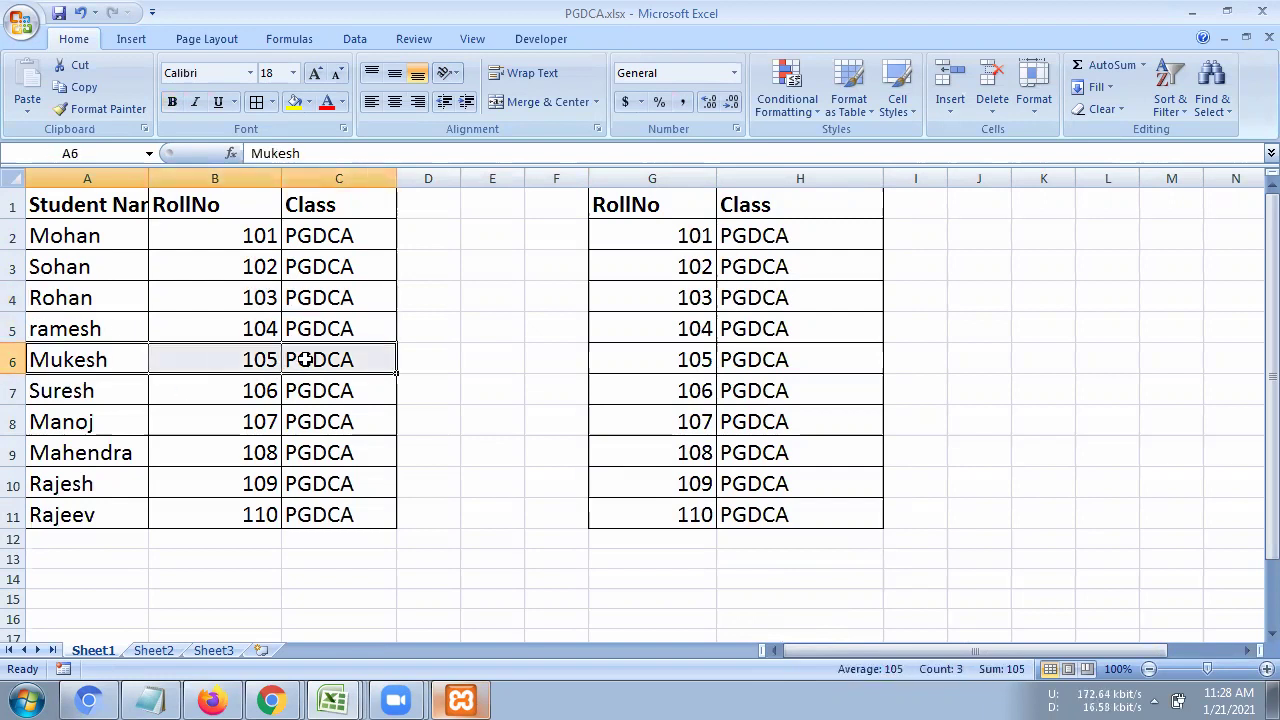
drag(130, 388, 300, 390)
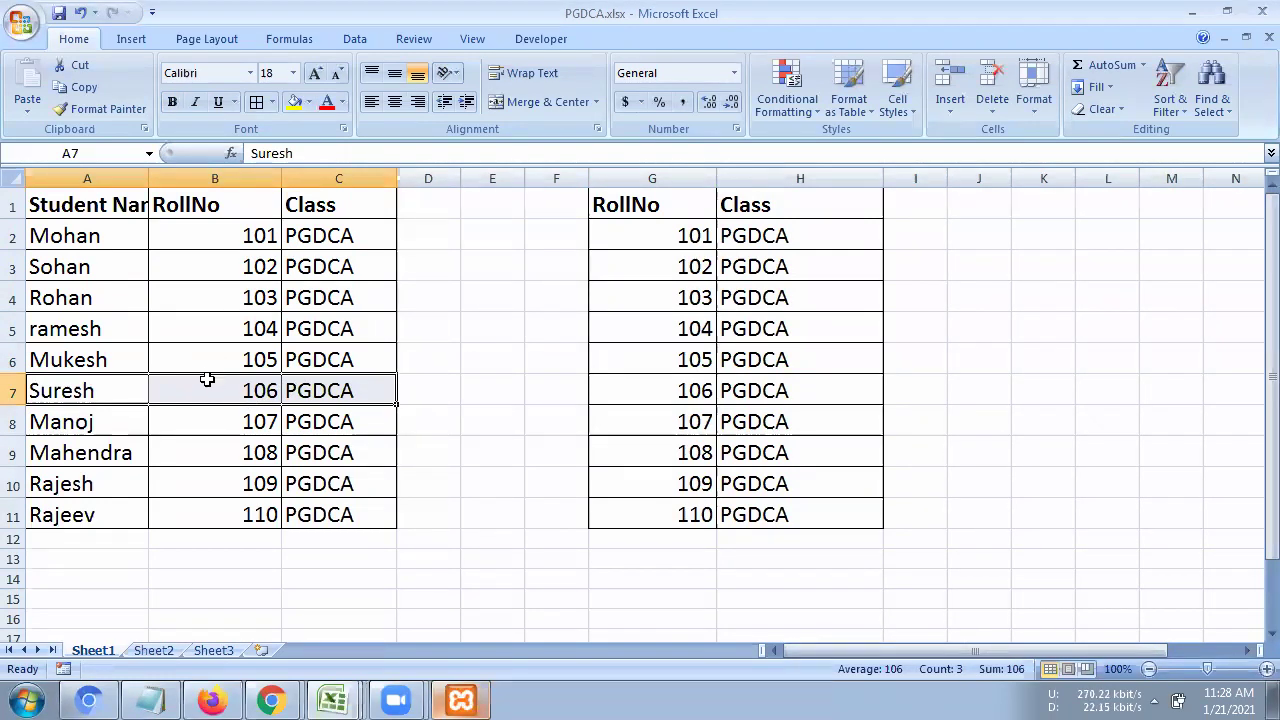
Highlight the first student record in row 2 and the whole RollNo column to contrast a record with a column.
drag(64, 236, 314, 234)
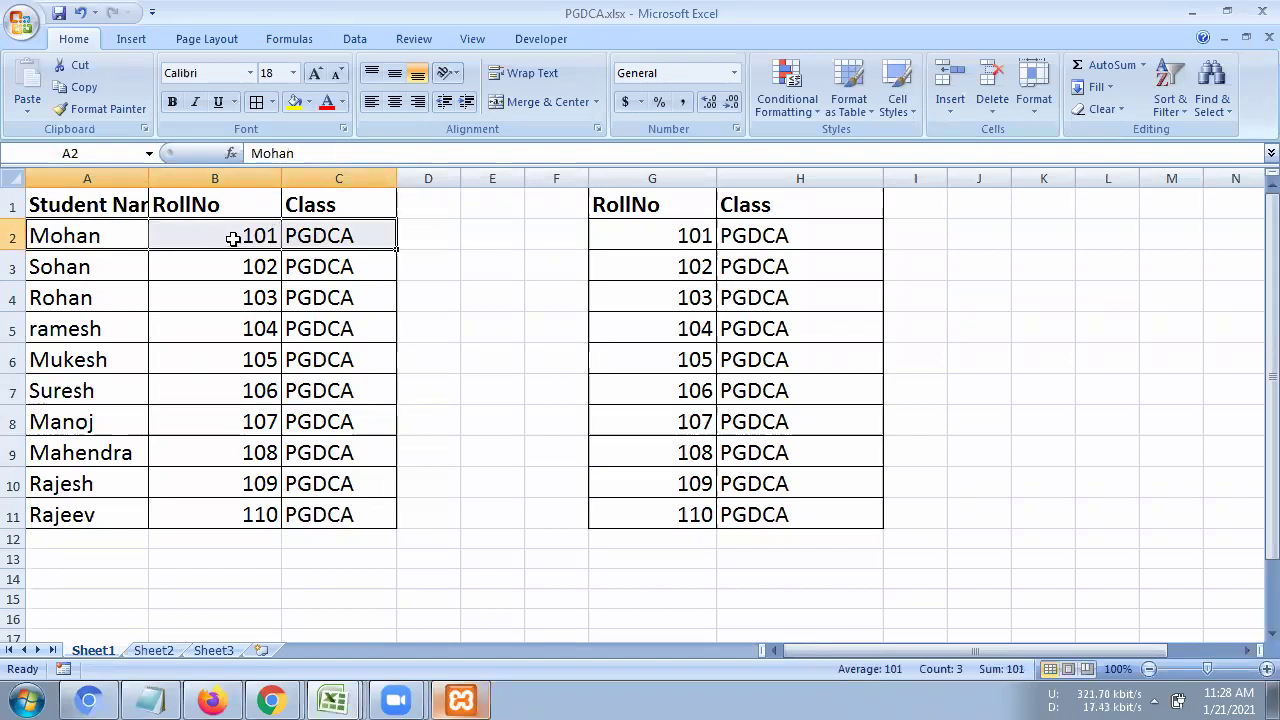
drag(70, 236, 236, 236)
click(214, 179)
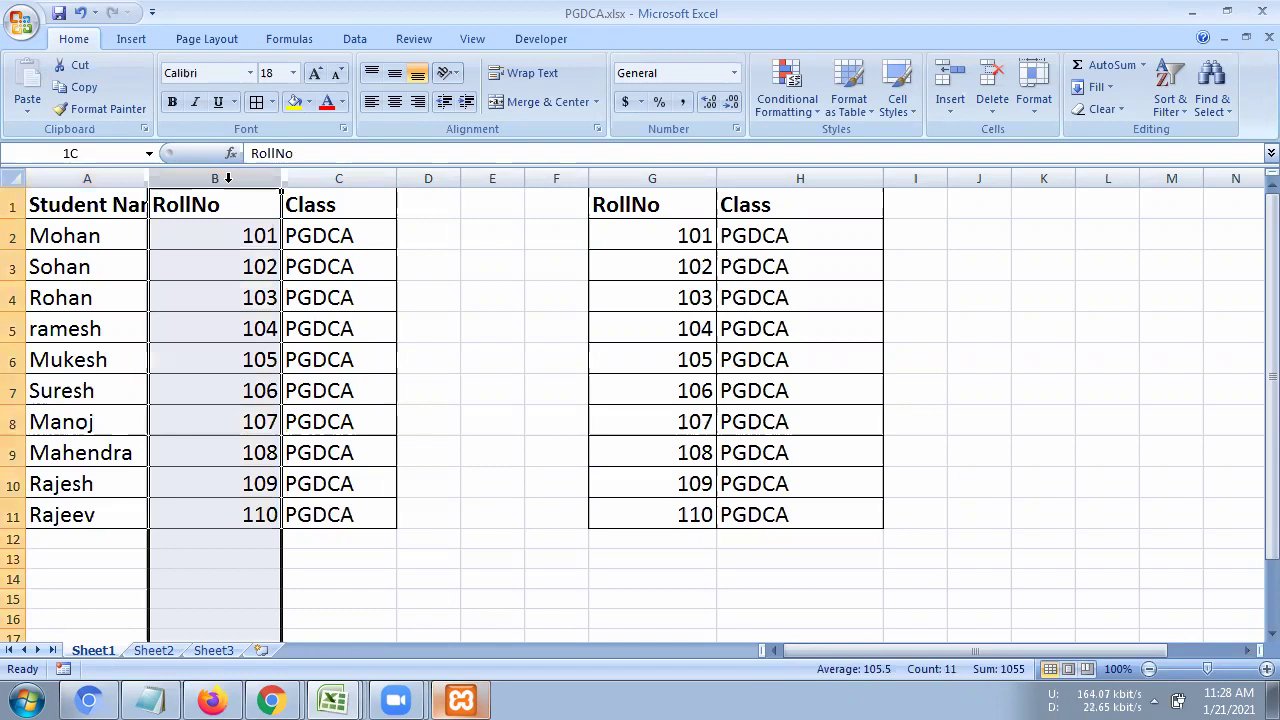
drag(98, 236, 240, 236)
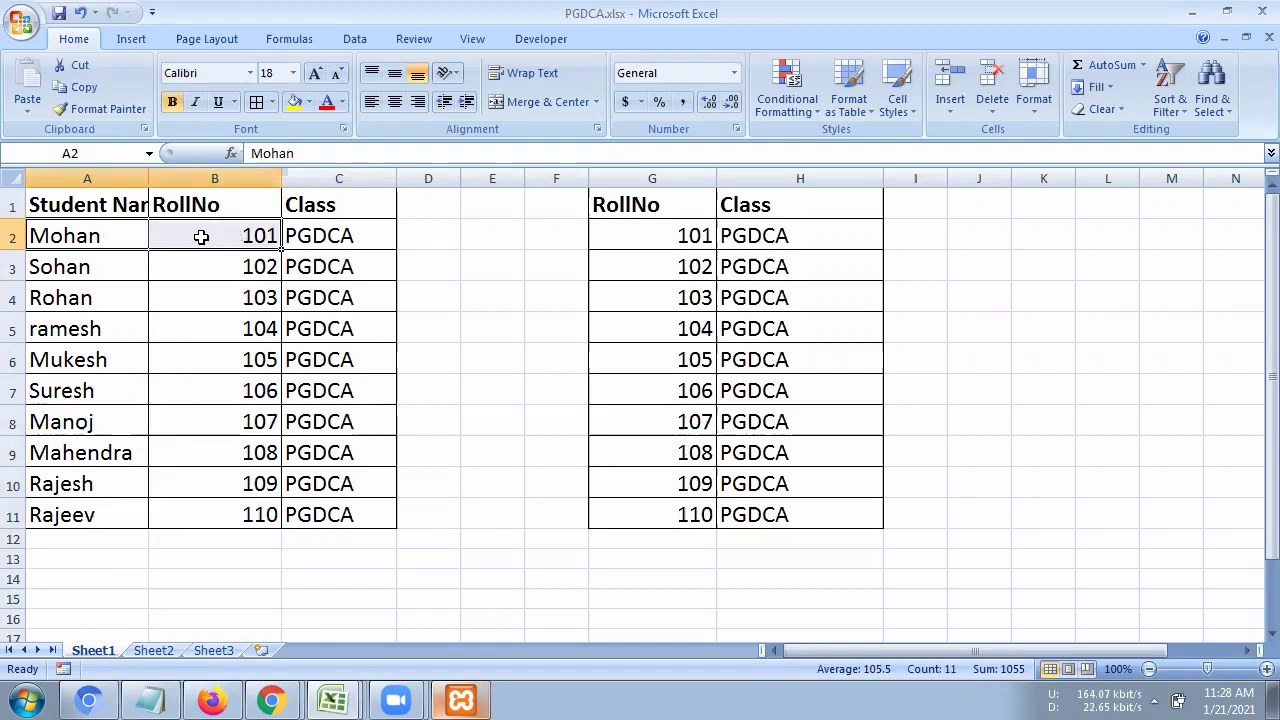
click(201, 237)
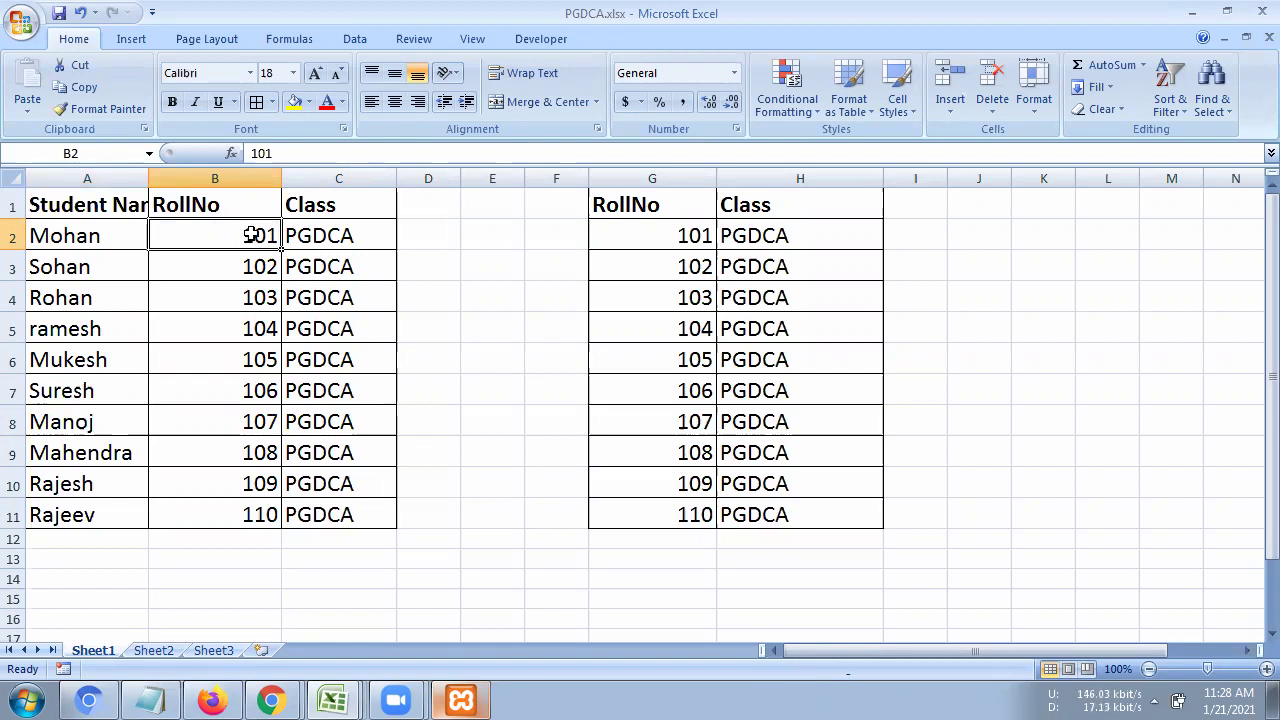
Select the Class, RollNo and Student Name cells of the first record one at a time to point out its individual fields.
key(Right)
click(237, 234)
click(123, 234)
click(222, 234)
click(298, 236)
click(121, 234)
Highlight all student records in A2:C11, and the first record A2:C2 on its own.
drag(90, 232, 328, 503)
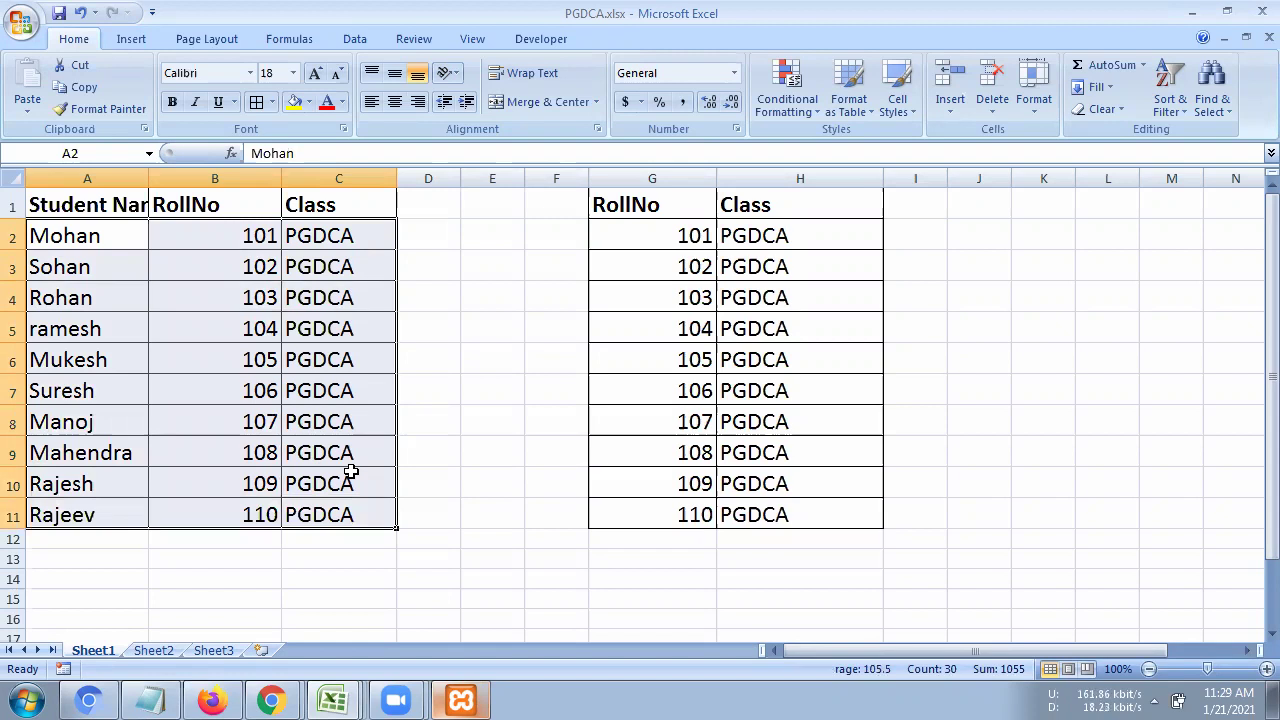
click(132, 212)
drag(100, 235, 338, 236)
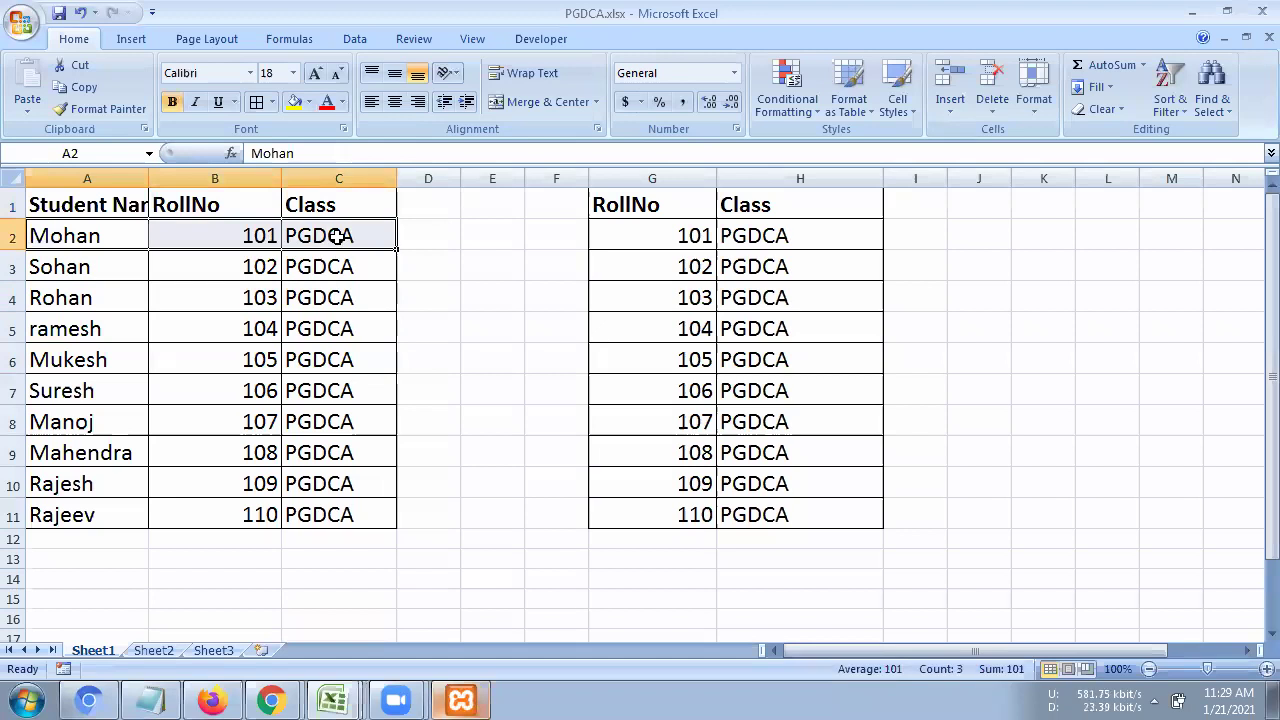
Go through cells A2, B2 and C2 individually and highlight them together as one complete record.
click(86, 235)
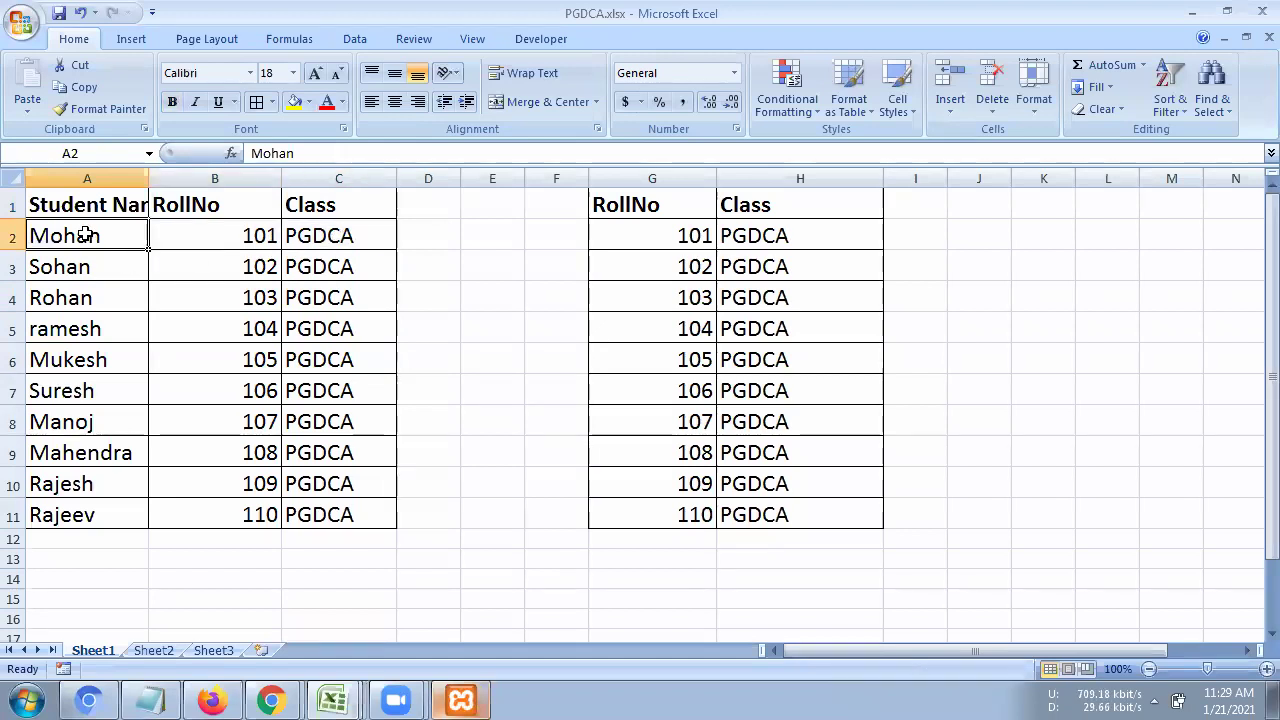
click(230, 232)
click(309, 232)
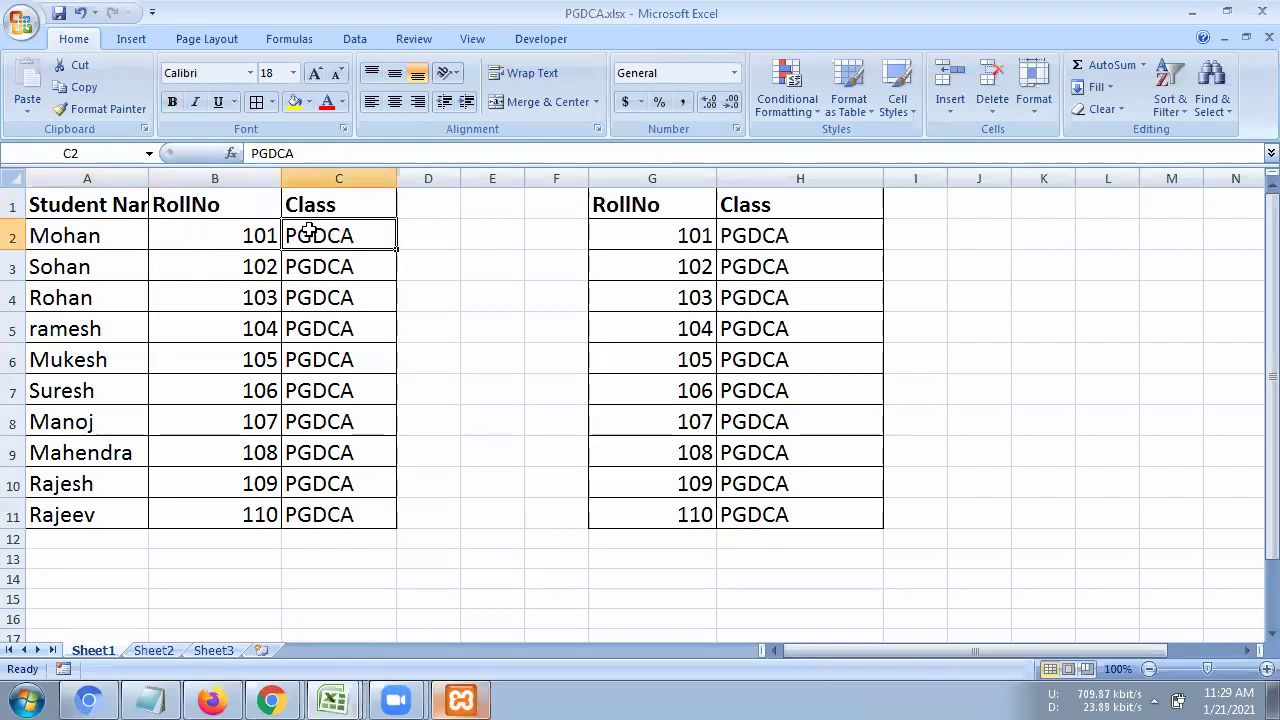
click(121, 237)
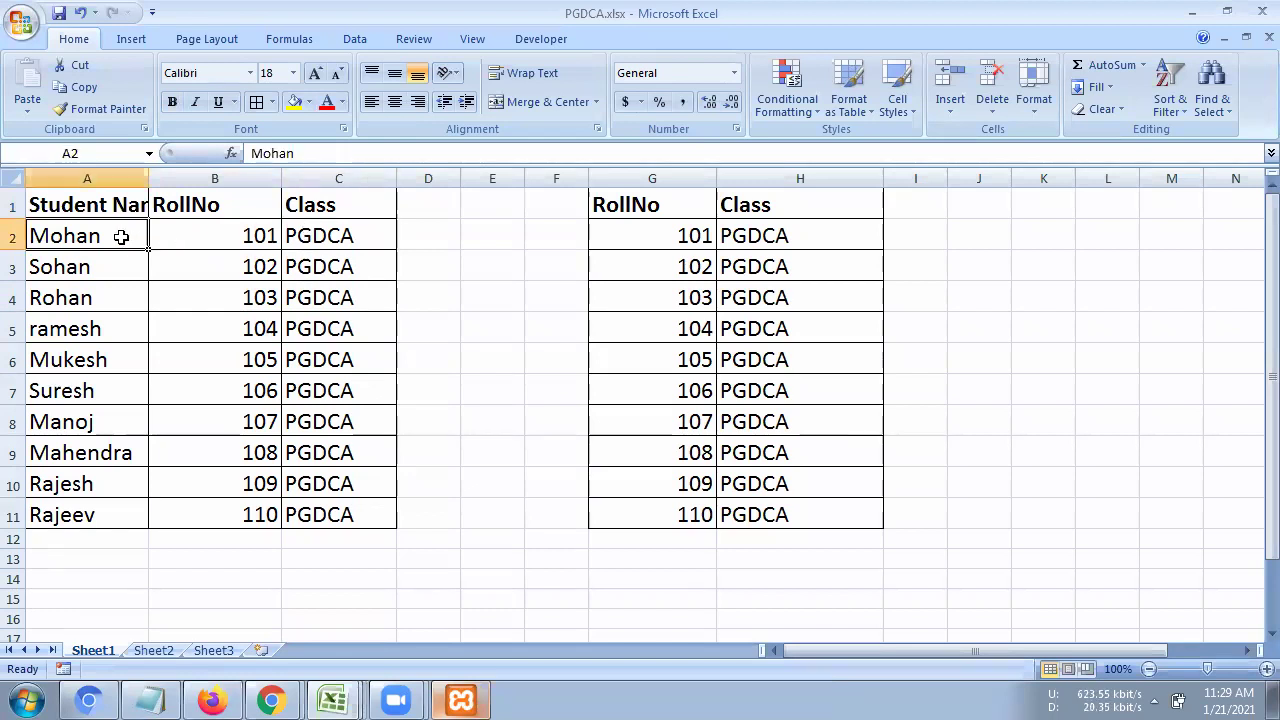
drag(110, 225, 350, 238)
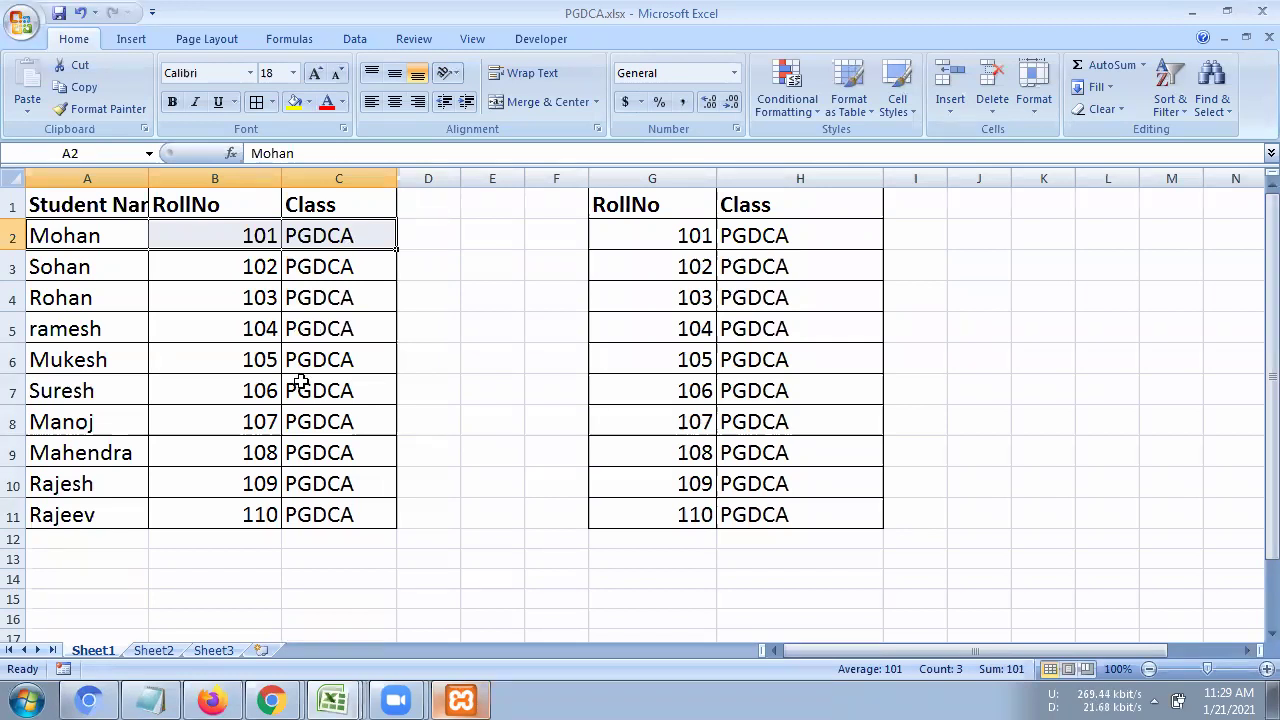
drag(71, 224, 318, 242)
Minimize the workbook, switch to phpMyAdmin in Chrome and open the page for creating a new database.
click(638, 697)
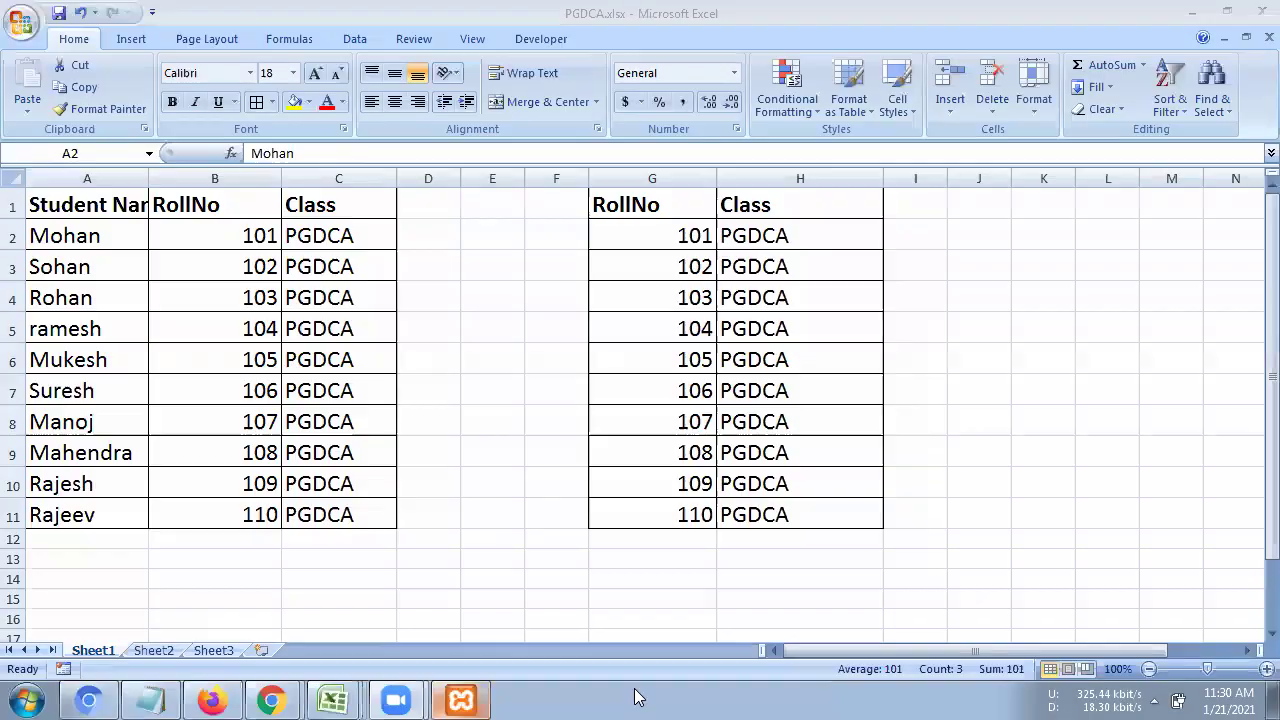
click(1200, 11)
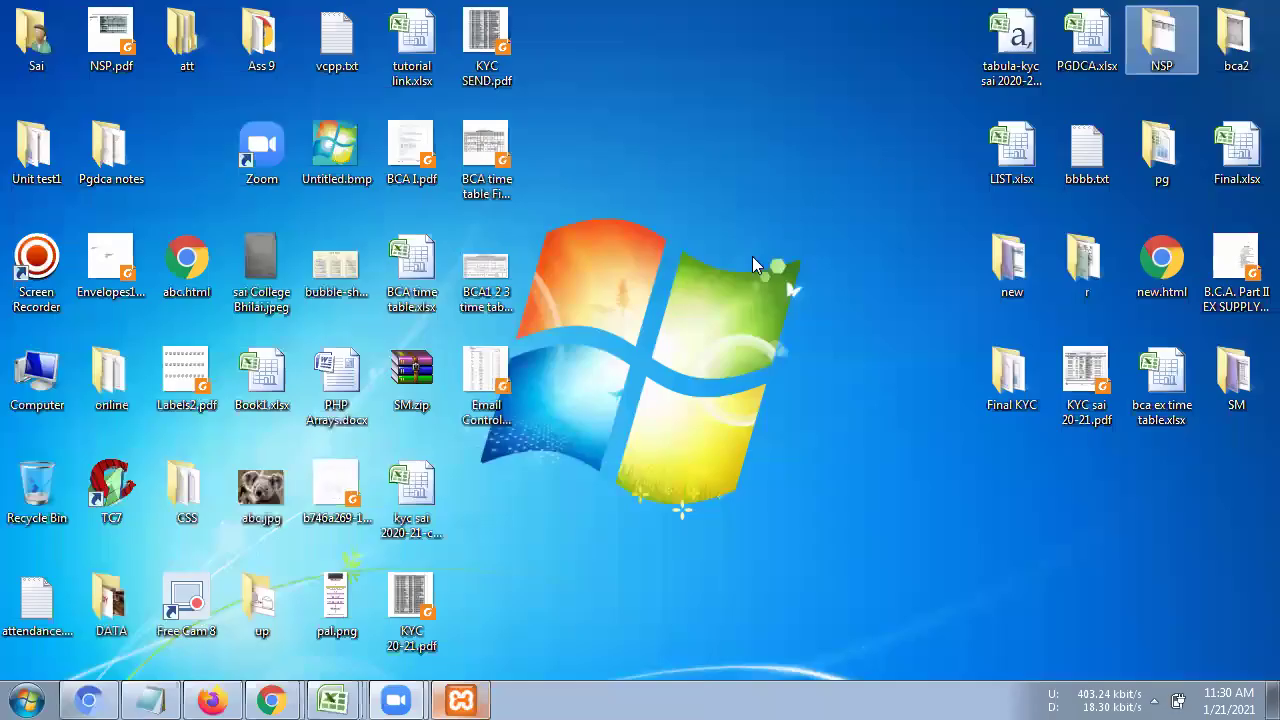
mouse_move(270, 700)
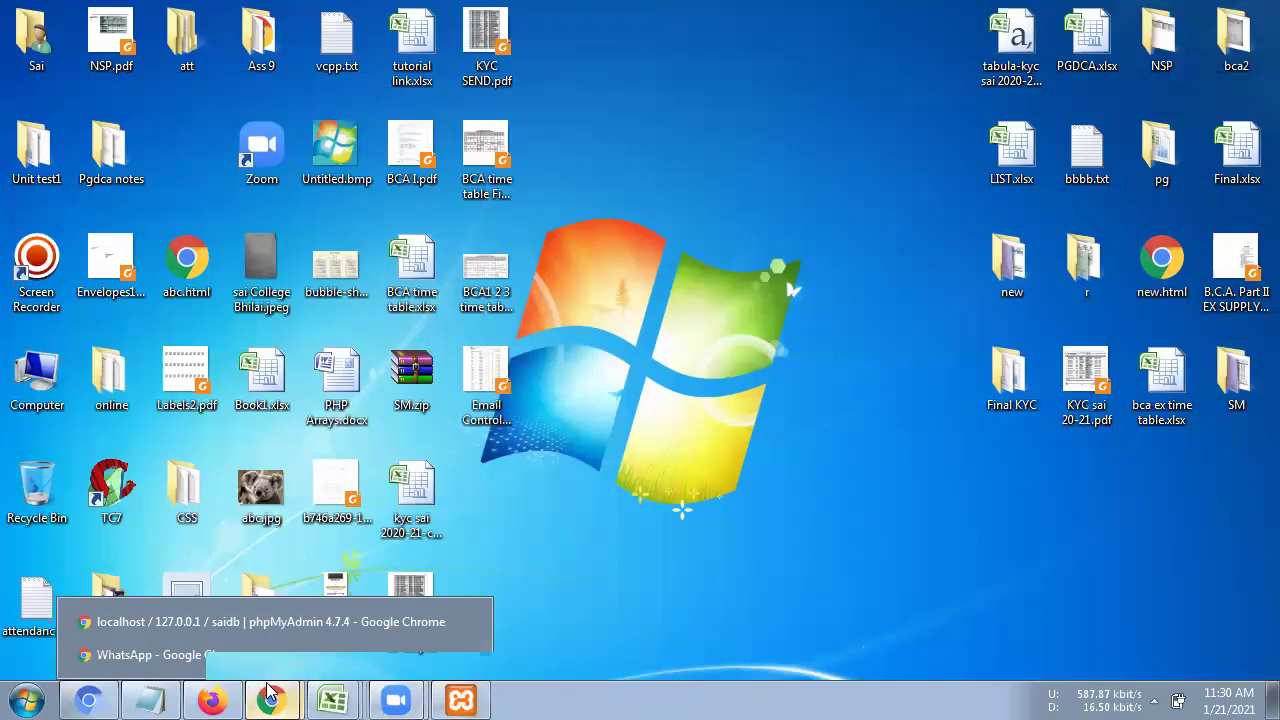
click(225, 622)
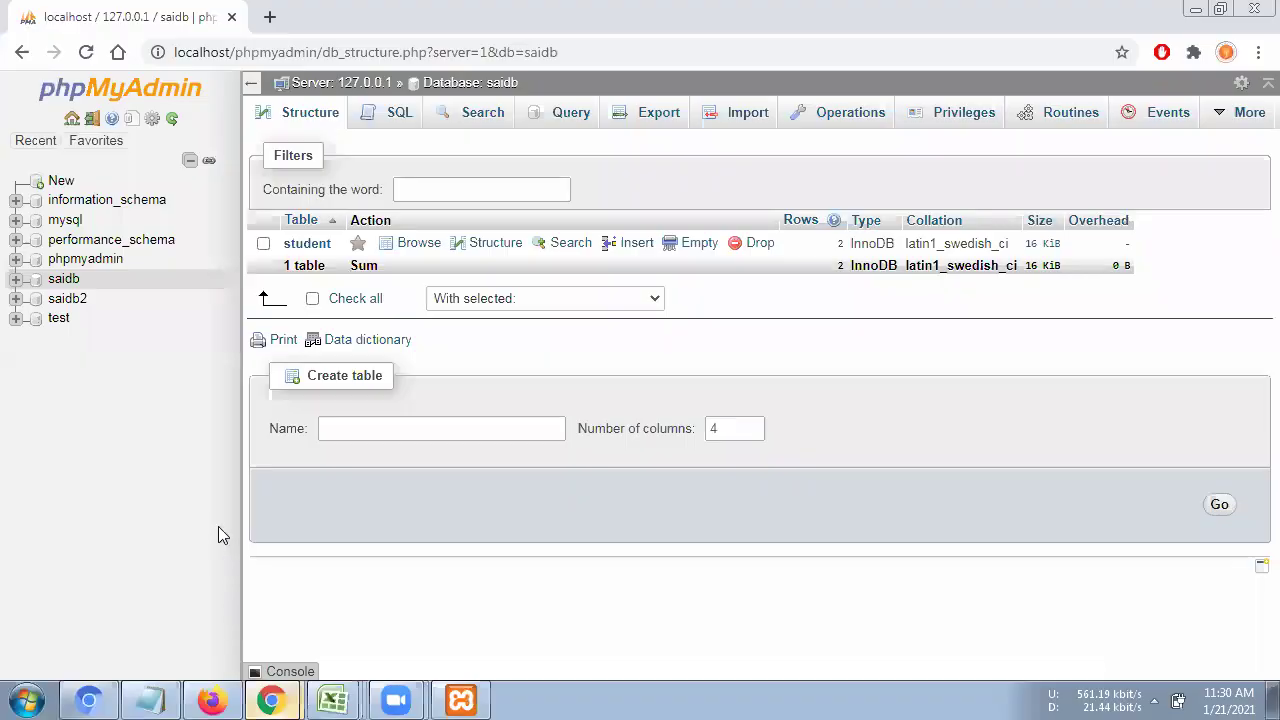
click(61, 183)
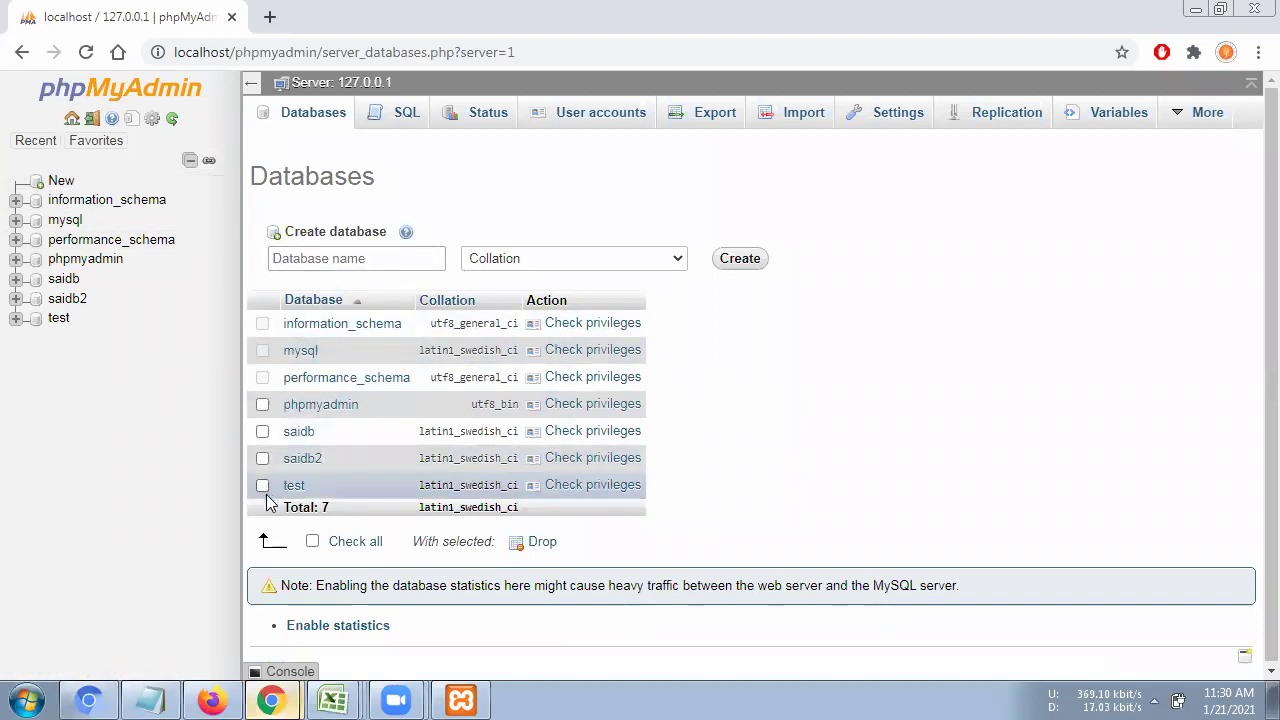
Create a new database named SAISTUDENT, leaving the existing saidb database unmarked.
click(262, 432)
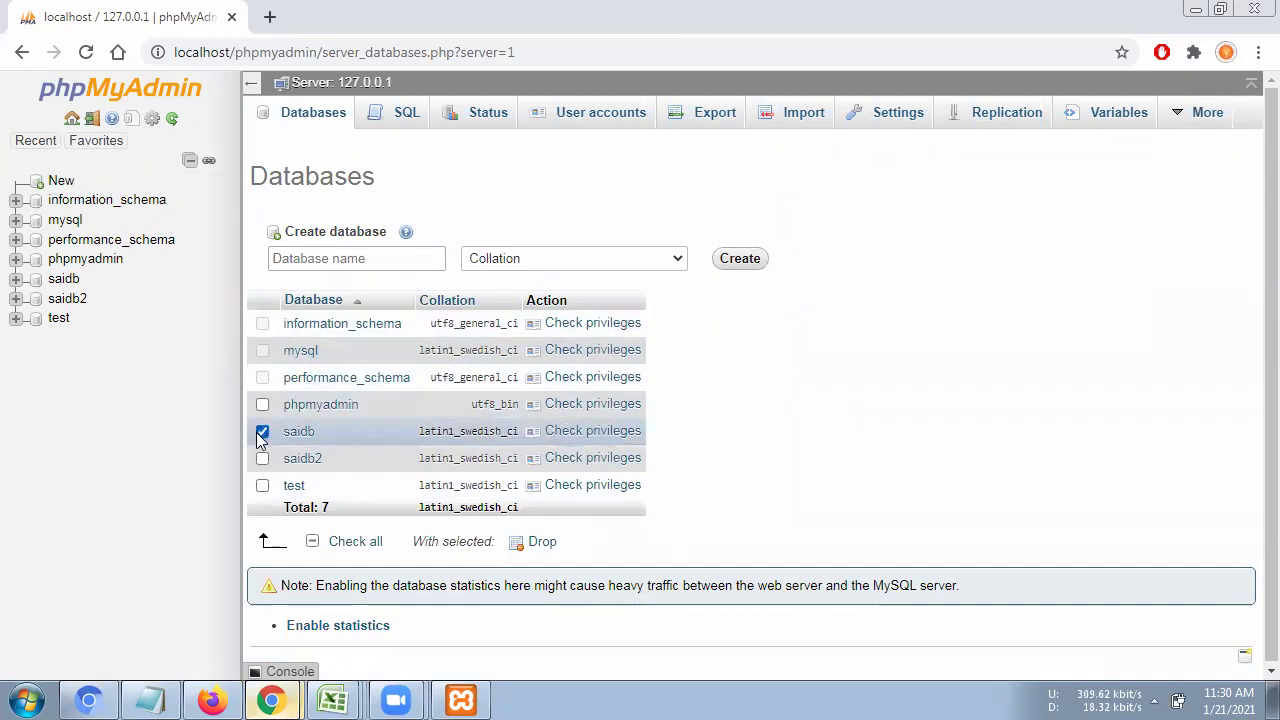
click(262, 432)
click(303, 259)
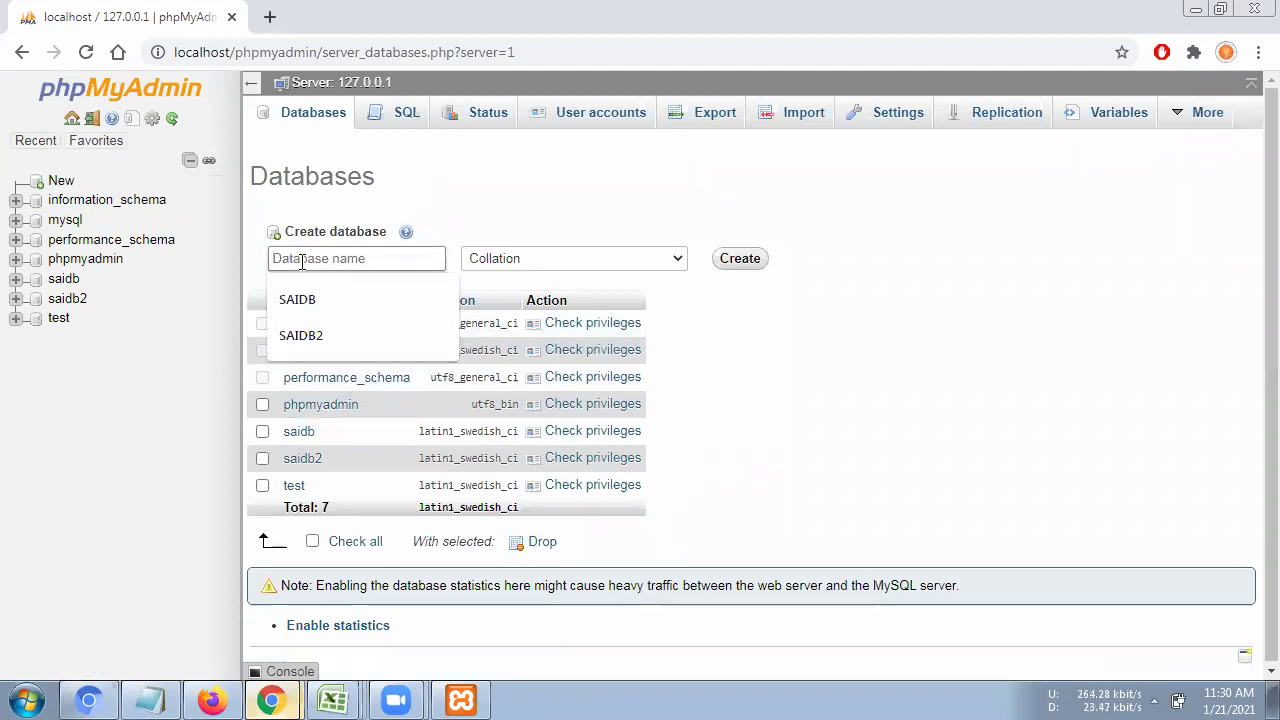
text(SAI S)
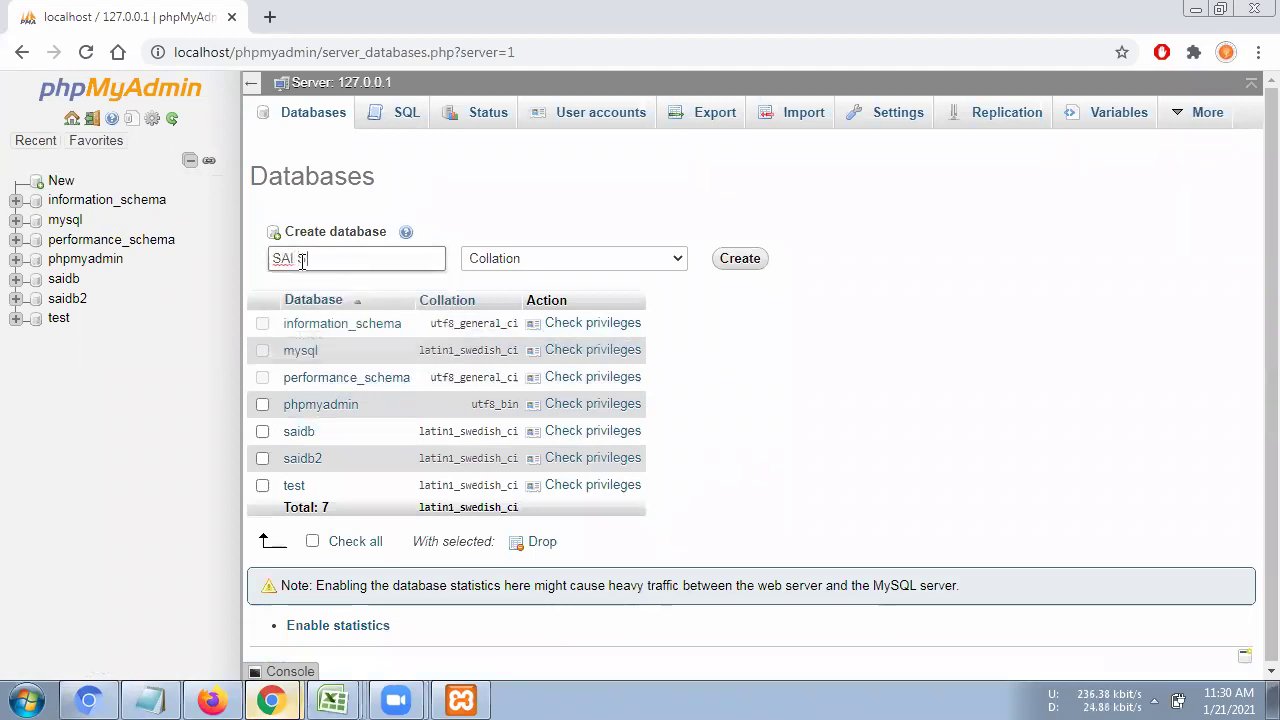
text(ST)
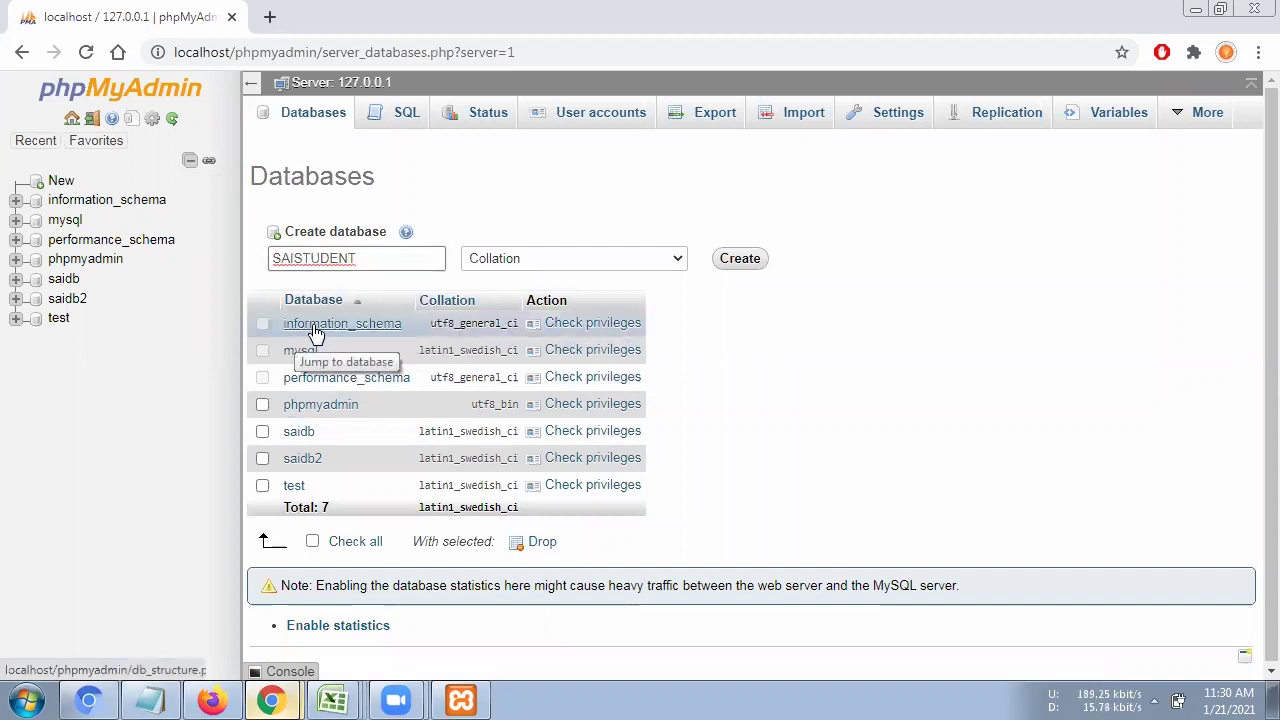
click(740, 260)
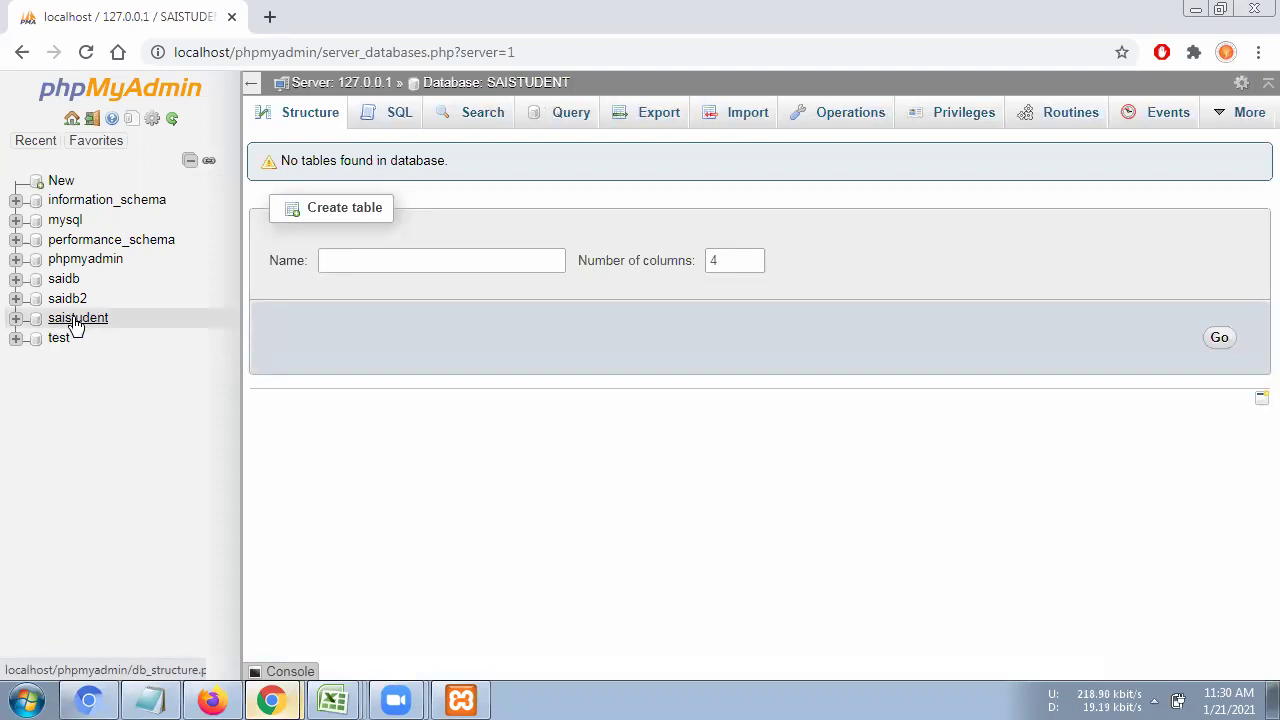
Expand the saistudent and saidb2 databases in the tree to compare their tables, and collapse saidb2 again.
click(16, 319)
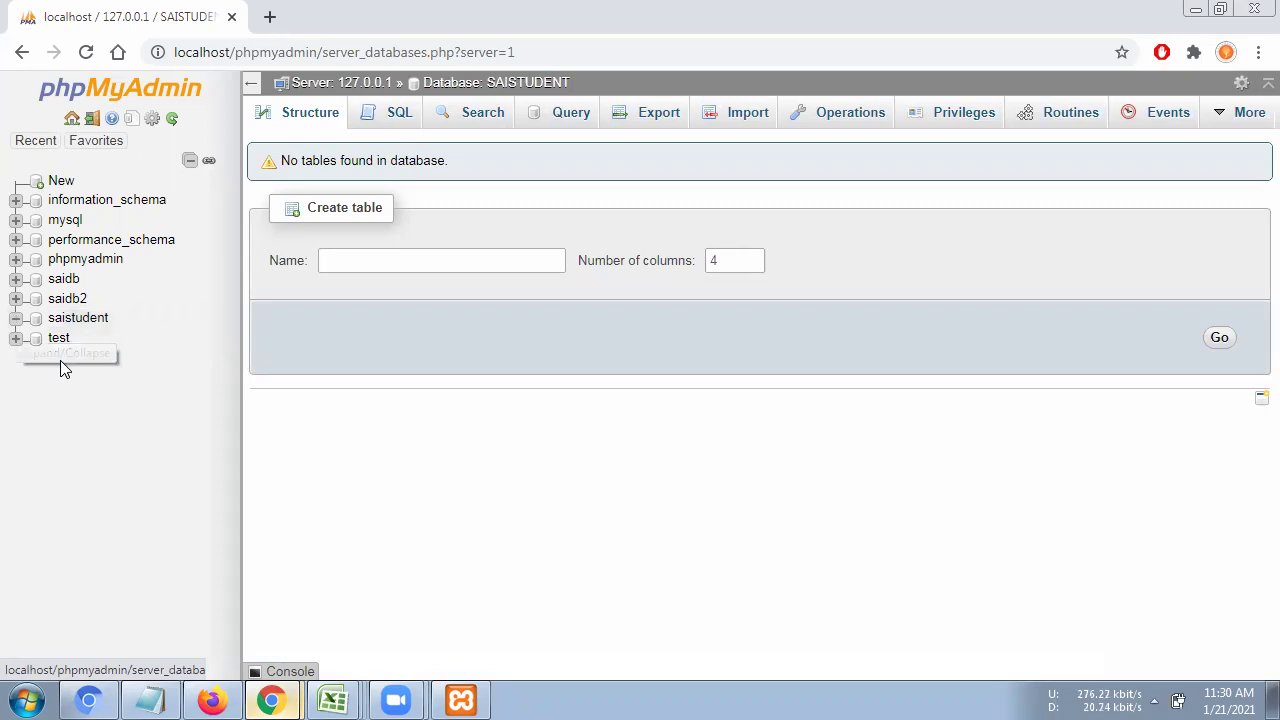
click(17, 300)
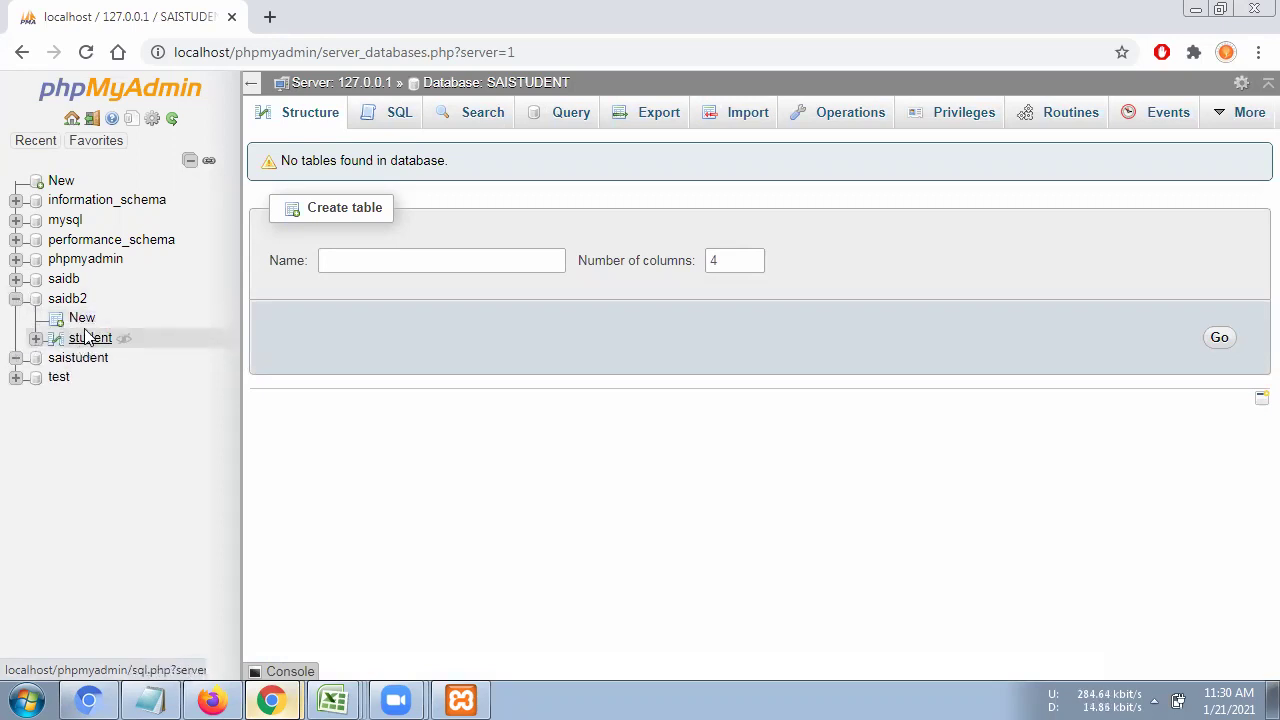
click(15, 297)
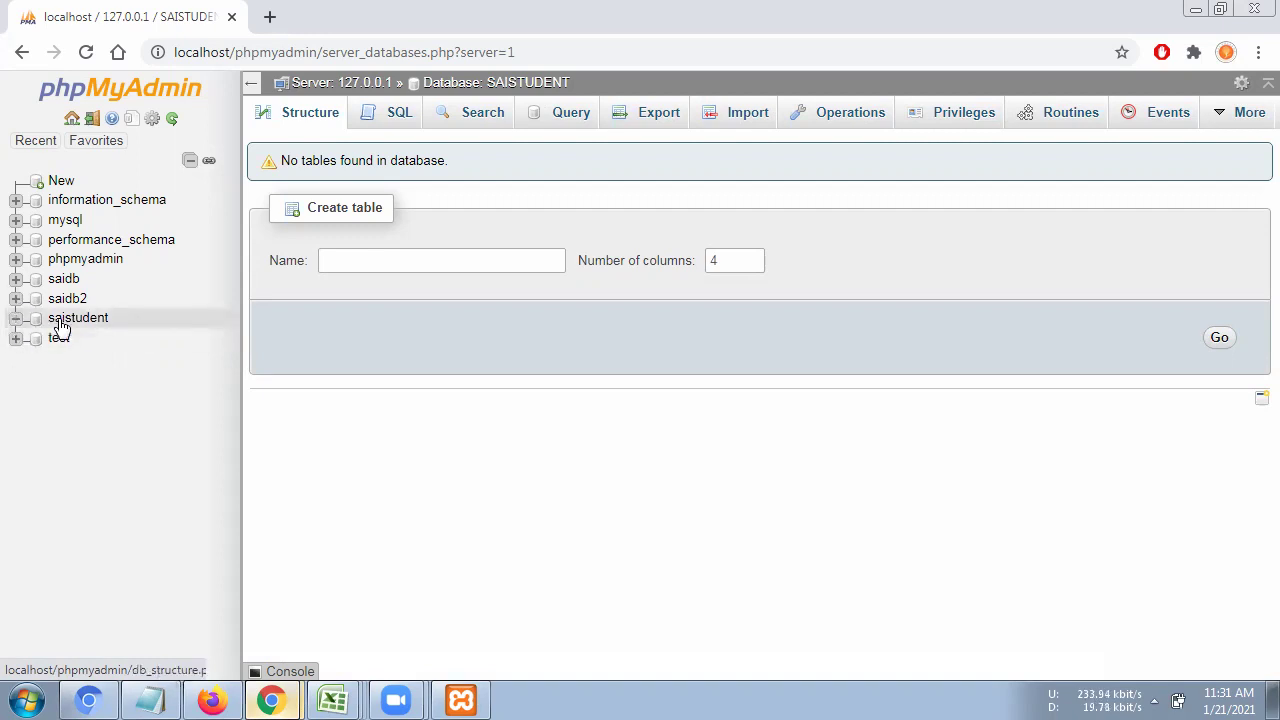
In the saistudent database, name the new table Student and open its number of columns for editing.
click(60, 319)
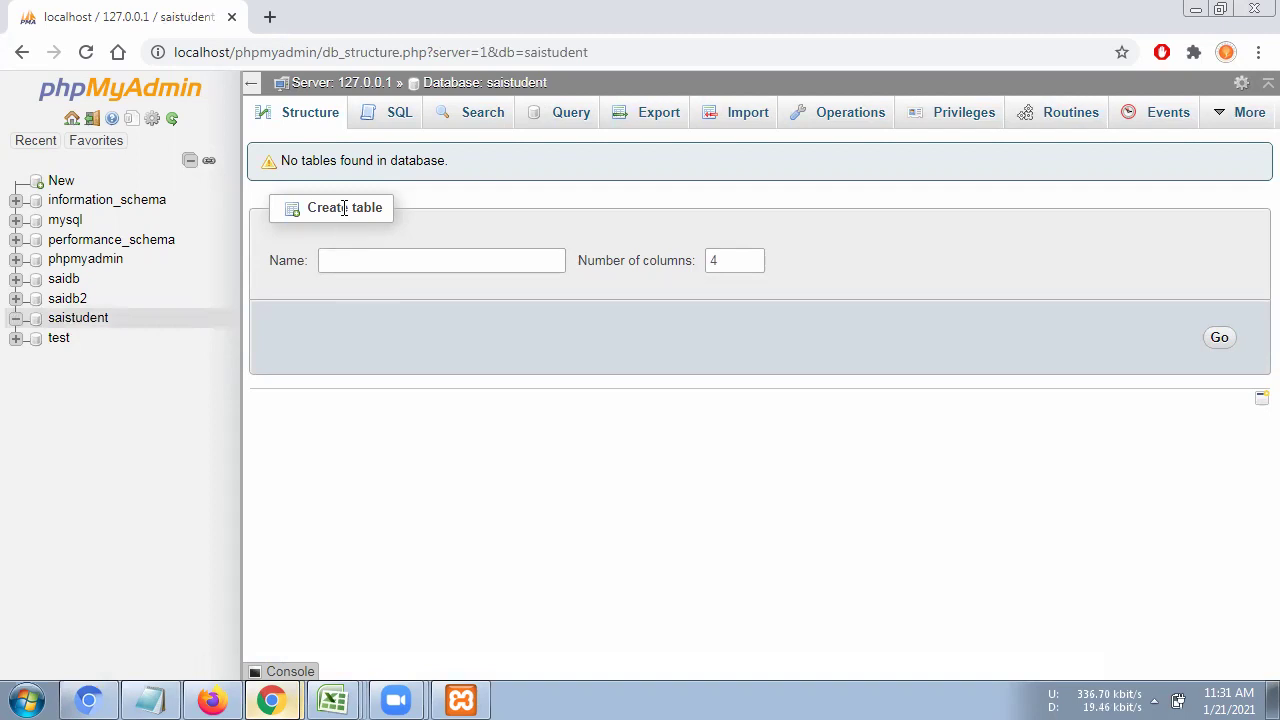
click(340, 263)
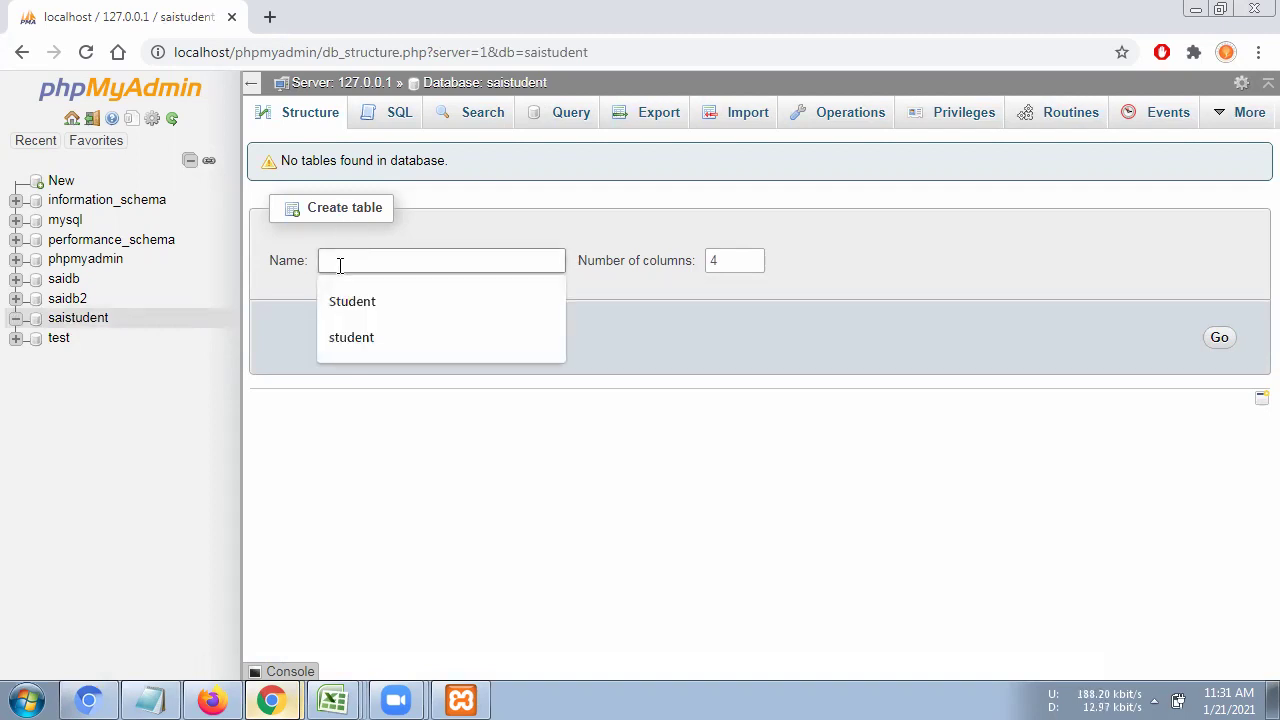
click(352, 301)
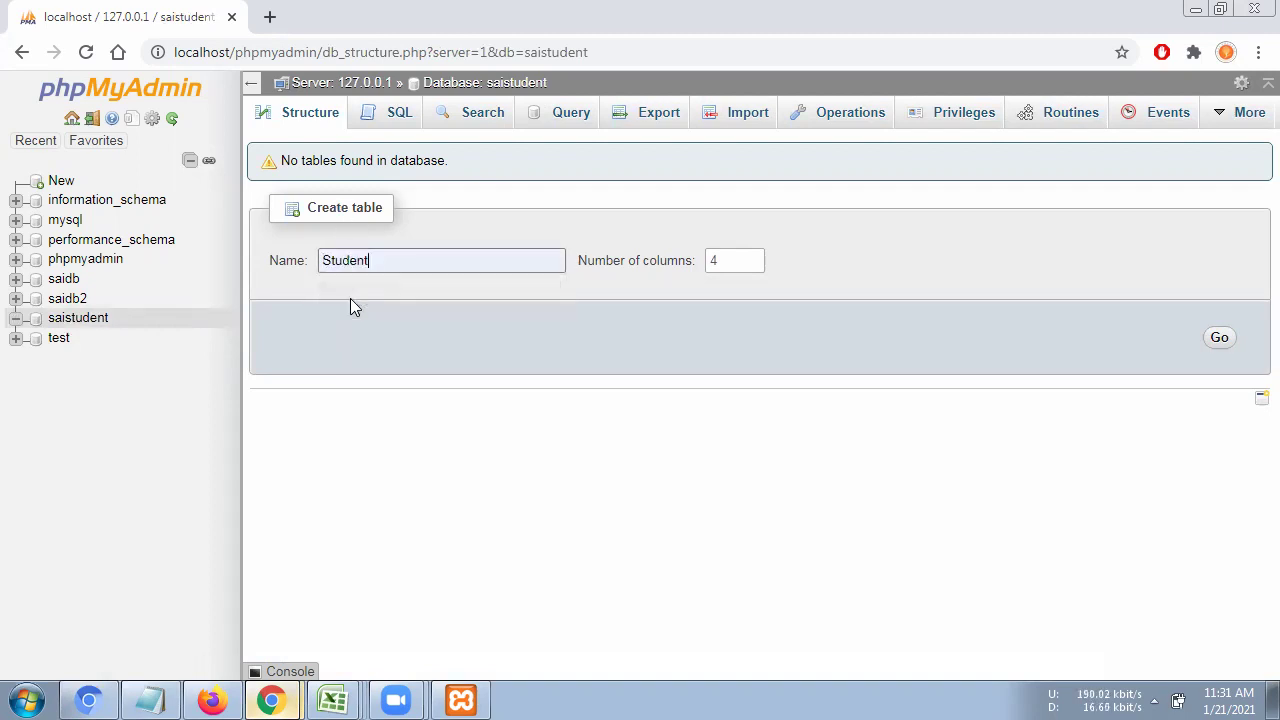
double_click(712, 261)
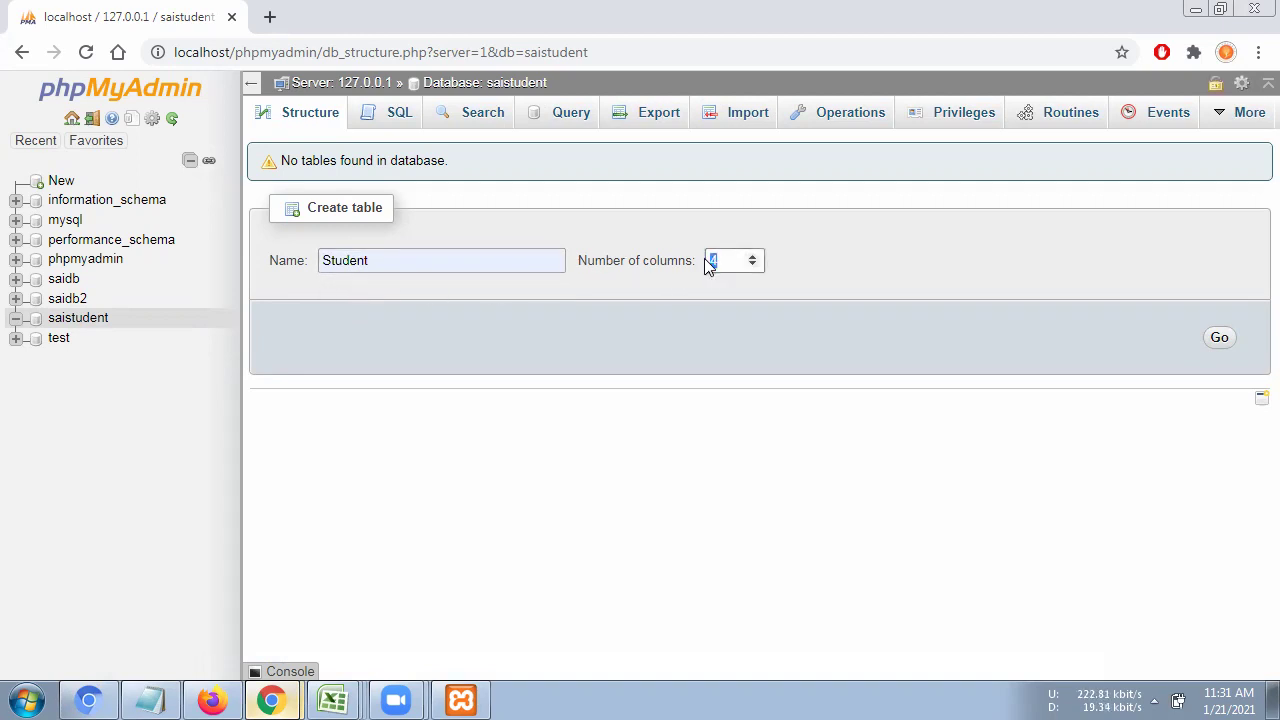